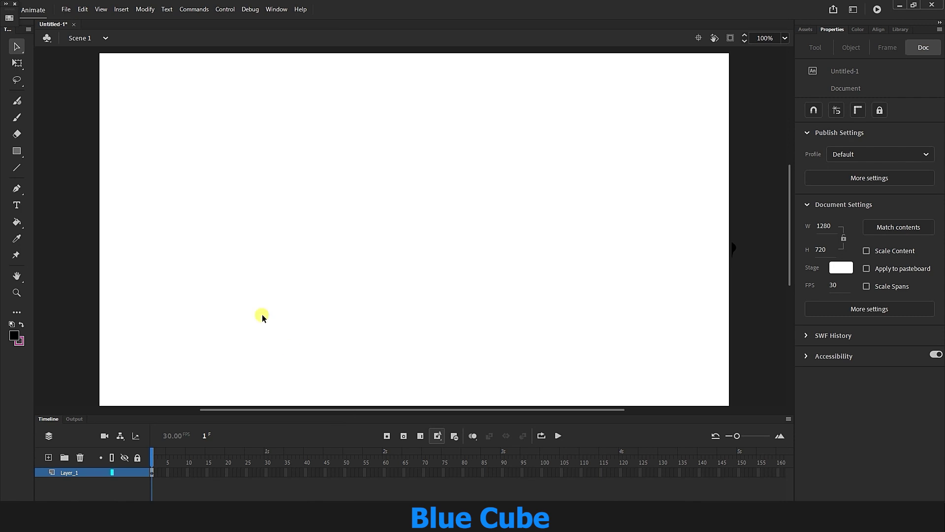
Switch to the Fluid Brush tool, set to size 72, stabilizer 49 and curve smoothing 48.
left_click(16, 100)
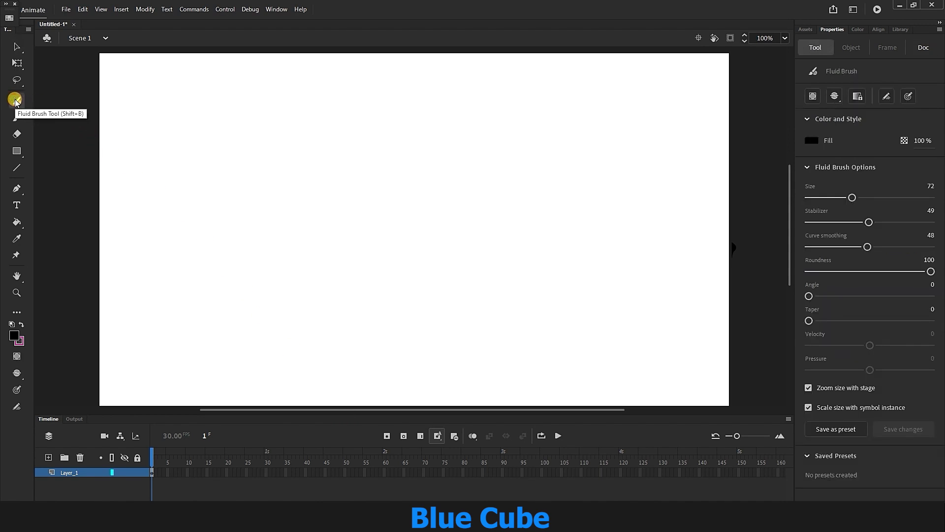
Paint a thick black wavy stroke across the upper left, then lower the brush size to 22.
left_click(814, 48)
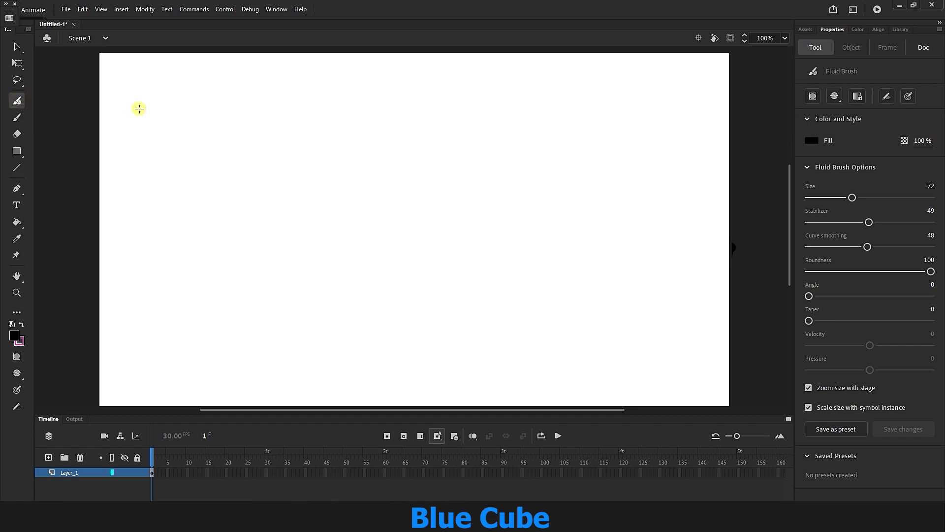
mouse_move(156, 87)
left_mouse_down()
mouse_move(167, 162)
mouse_move(229, 192)
mouse_move(305, 163)
mouse_move(345, 179)
mouse_move(368, 241)
mouse_move(435, 262)
left_mouse_up()
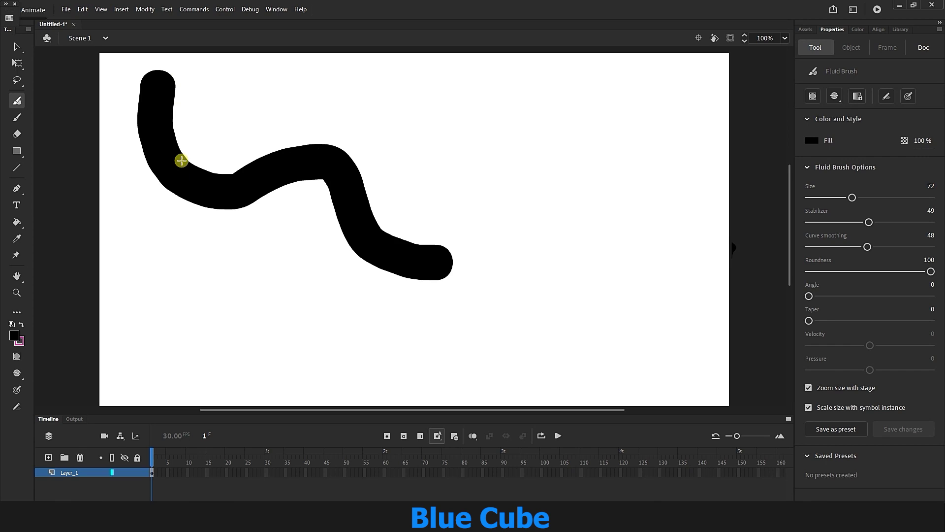
left_click_drag(852, 199, 821, 202)
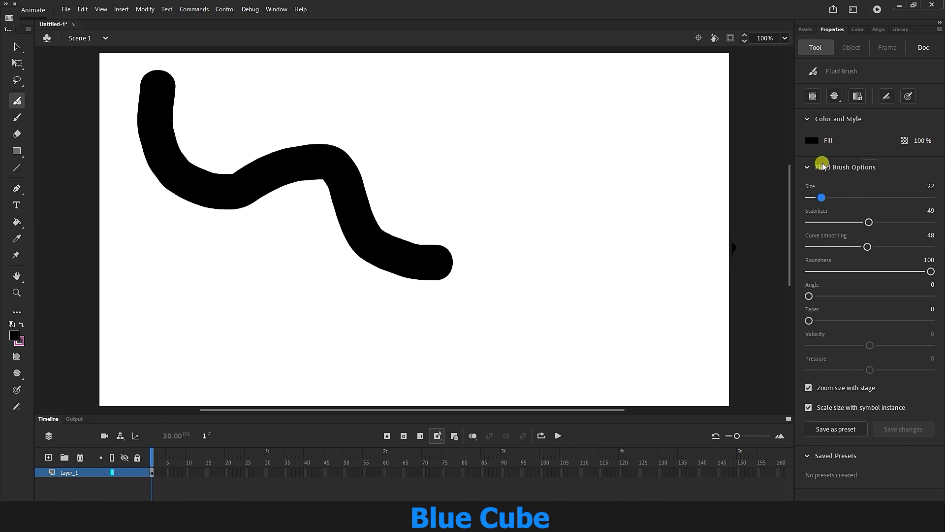
Set the brush fill to red, paint a thin red squiggle, then delete all strokes from the stage.
left_click(811, 141)
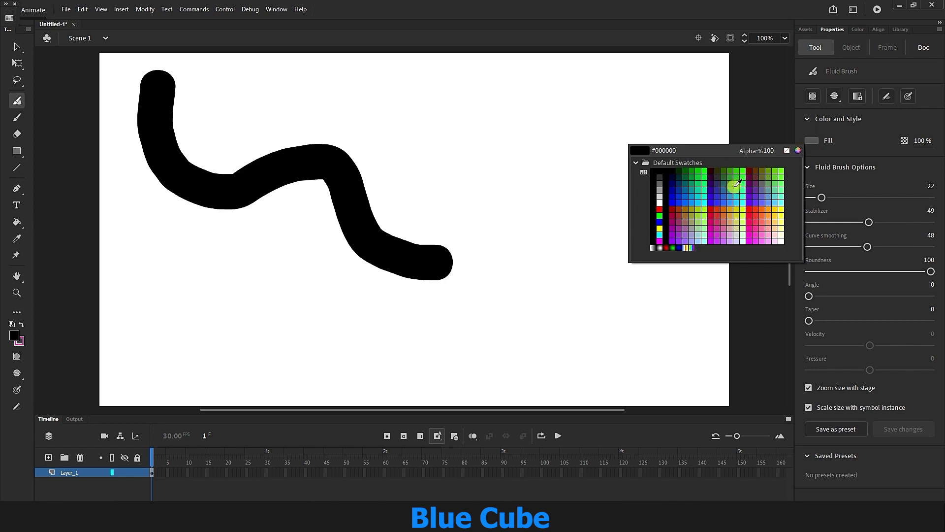
left_click(749, 210)
mouse_move(396, 81)
left_mouse_down()
mouse_move(409, 116)
mouse_move(498, 150)
mouse_move(437, 162)
mouse_move(463, 184)
mouse_move(506, 193)
mouse_move(473, 213)
mouse_move(438, 209)
mouse_move(362, 134)
left_mouse_up()
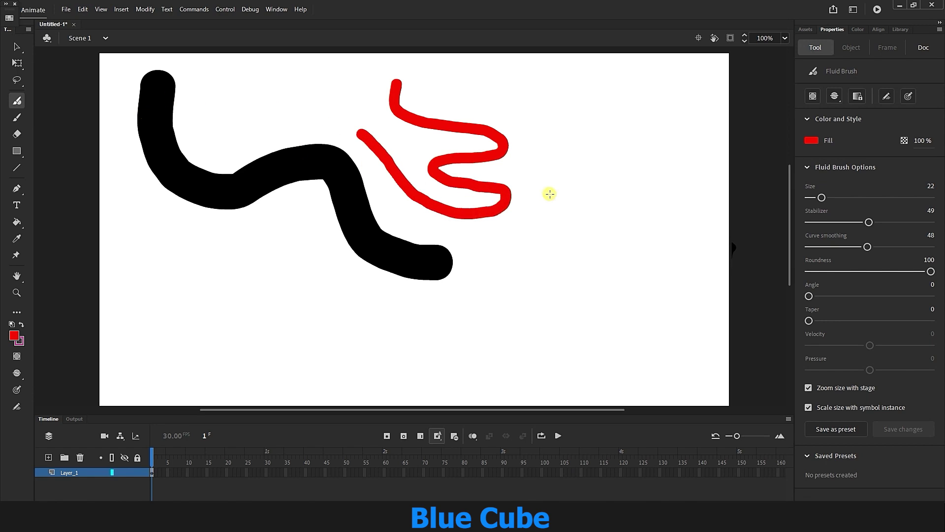
key("ctrl+a")
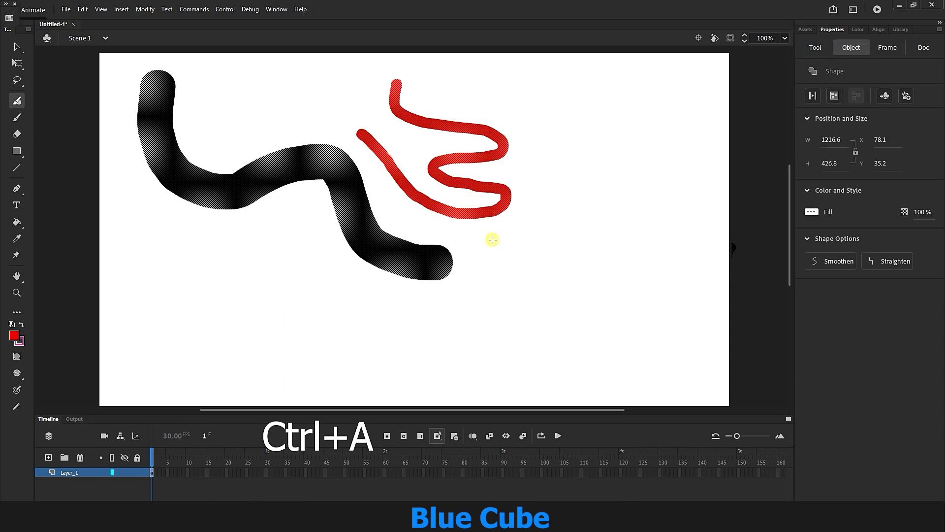
key("Delete")
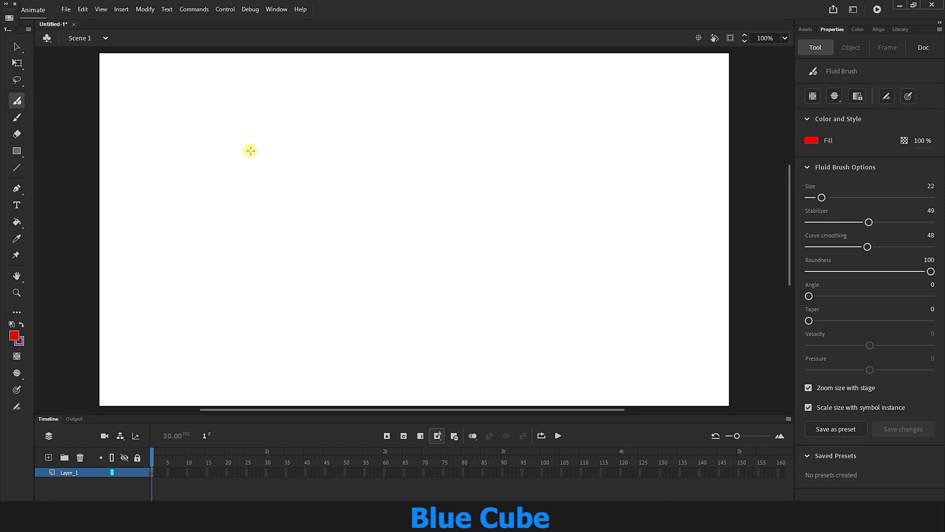
Paint three vertical red strokes, a small dab and a red # shape with the Fluid Brush.
left_click_drag(208, 124, 207, 223)
left_click(251, 133)
left_click_drag(250, 163, 250, 220)
left_click_drag(290, 125, 277, 210)
left_click_drag(381, 156, 517, 214)
left_click_drag(372, 194, 463, 239)
mouse_move(494, 169)
left_mouse_down()
mouse_move(453, 213)
mouse_move(435, 260)
left_mouse_up()
left_click_drag(458, 148, 395, 232)
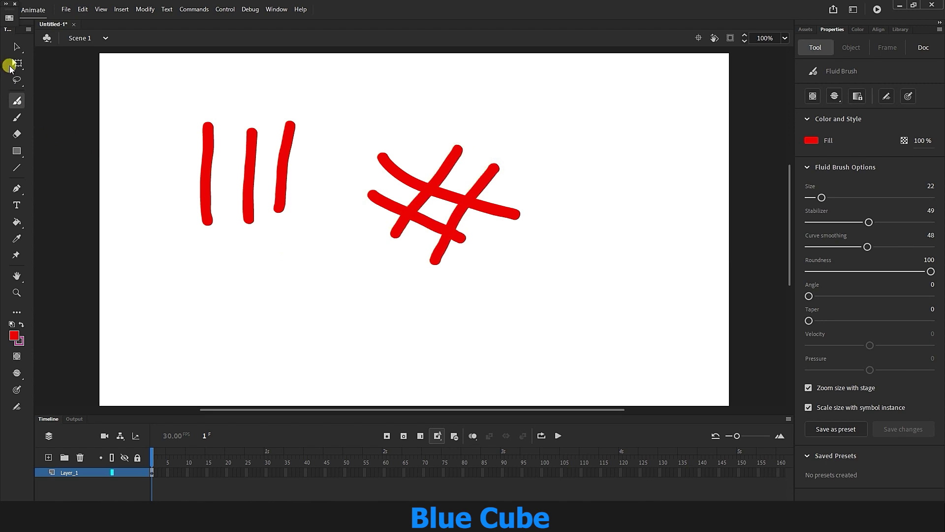
With Free Transform, stack the vertical strokes into one tall line and shift the # down-left.
left_click(17, 63)
left_click(210, 168)
left_click_drag(207, 184, 164, 190)
left_click(223, 222)
mouse_move(247, 186)
left_mouse_down()
mouse_move(232, 192)
mouse_move(238, 210)
mouse_move(173, 268)
mouse_move(170, 283)
left_mouse_up()
left_click_drag(276, 194, 153, 134)
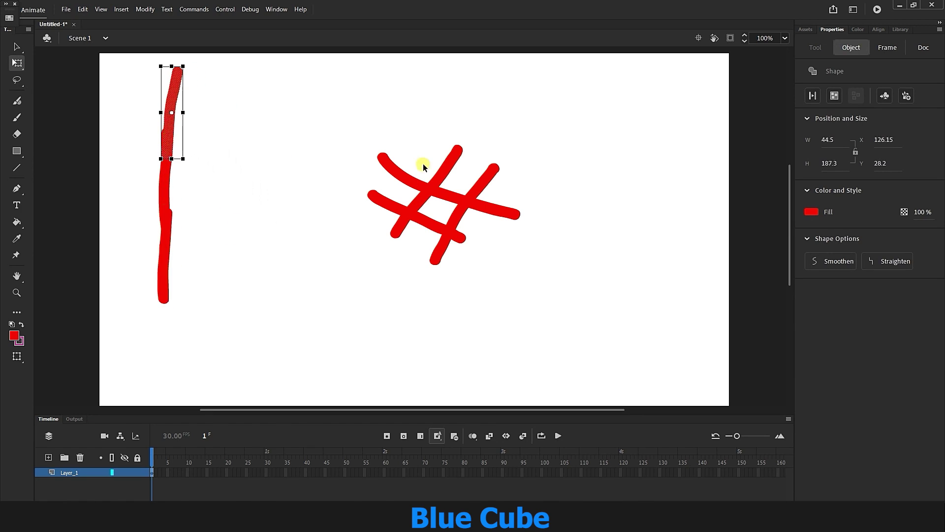
left_click(409, 178)
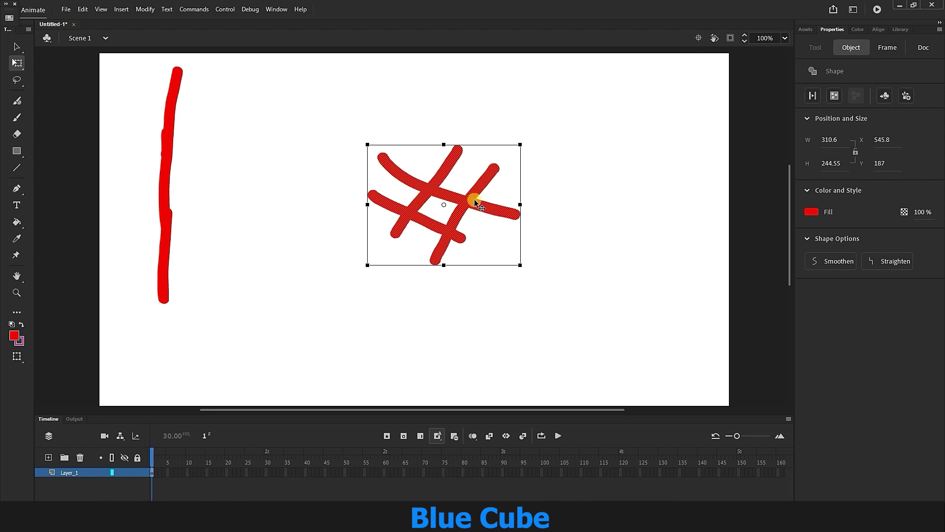
left_click_drag(444, 197, 380, 221)
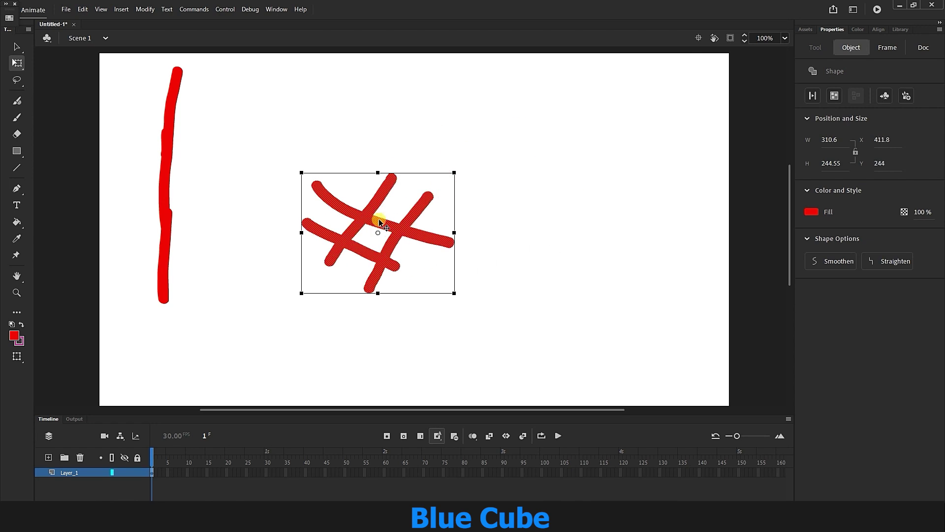
left_click(16, 101)
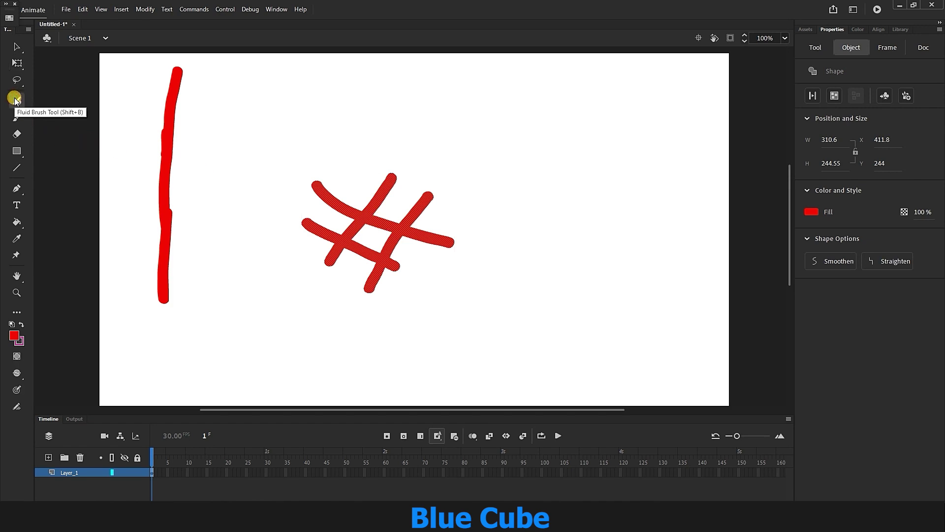
Enable Object Drawing mode and paint a red # of four strokes right of the first one.
left_click(814, 47)
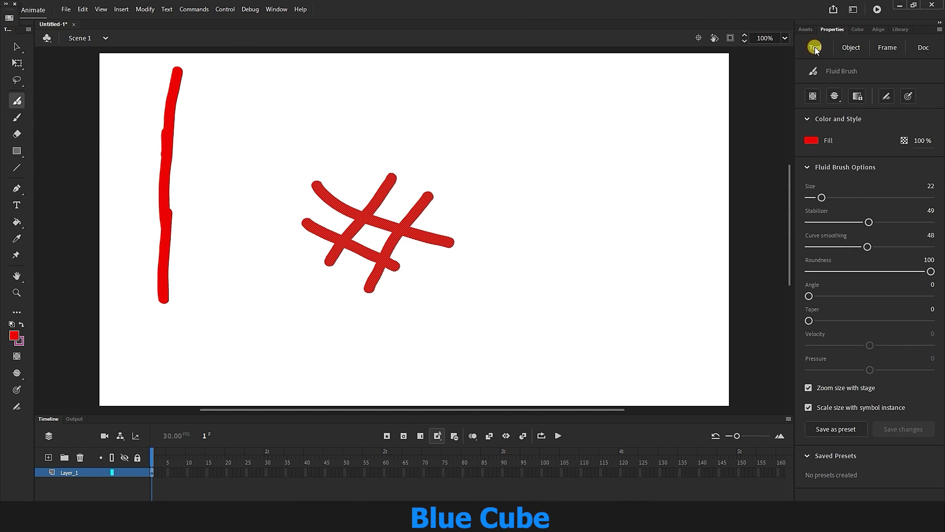
left_click(811, 97)
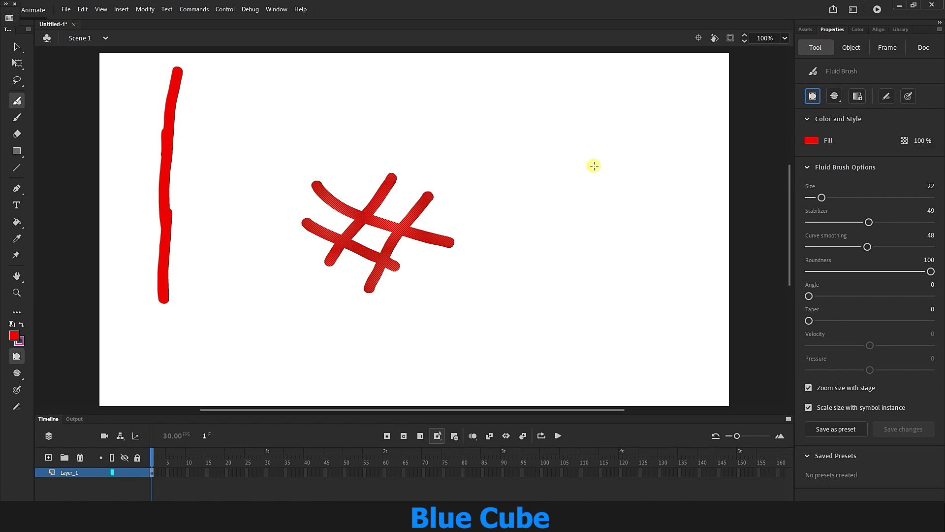
mouse_move(510, 134)
left_mouse_down()
mouse_move(587, 189)
mouse_move(613, 222)
left_mouse_up()
left_click_drag(501, 152, 580, 239)
left_click_drag(615, 165, 524, 238)
left_click_drag(589, 125, 513, 207)
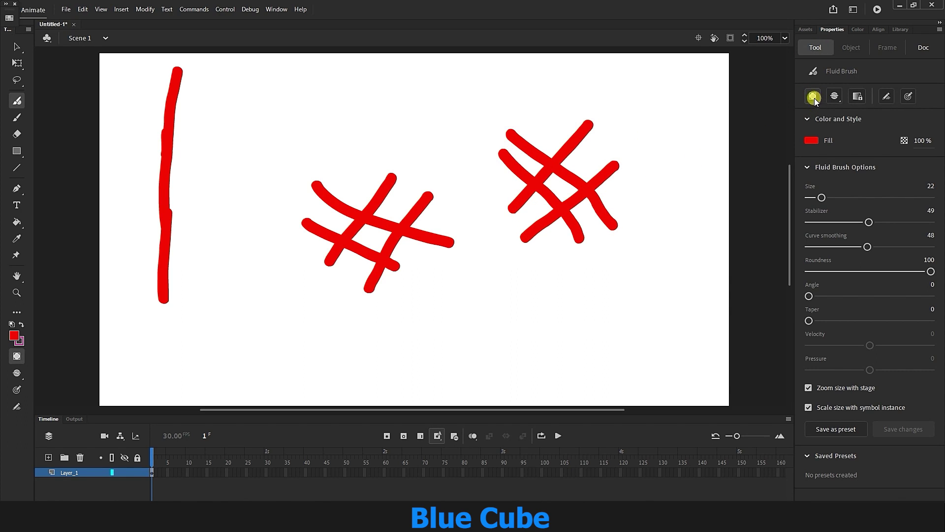
Pull the four red strokes apart as separate objects with Free Transform.
left_click(17, 62)
left_click_drag(572, 175, 515, 307)
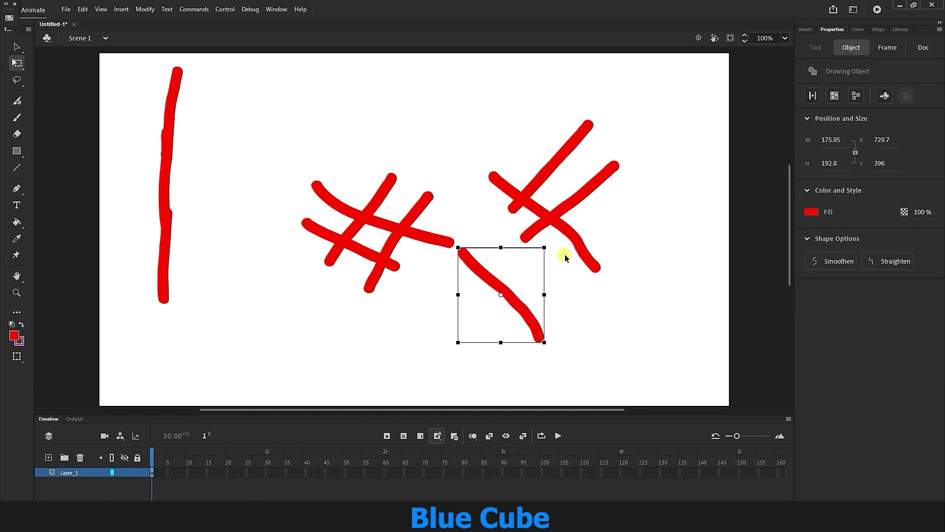
left_click_drag(570, 202, 652, 320)
left_click_drag(571, 224, 669, 210)
left_click_drag(556, 160, 546, 114)
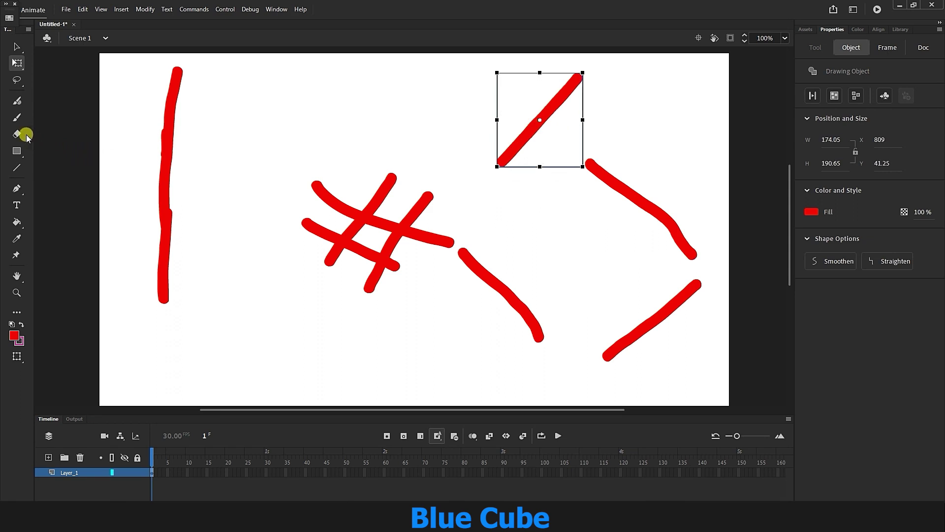
Switch the fill to green and paint a green # shape above the red one as drawing objects.
left_click(16, 101)
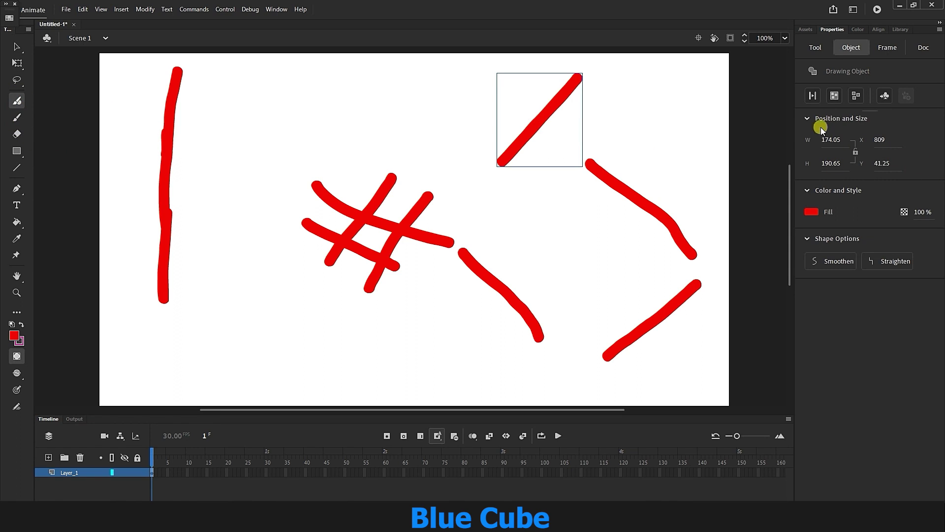
left_click(816, 49)
left_click(813, 96)
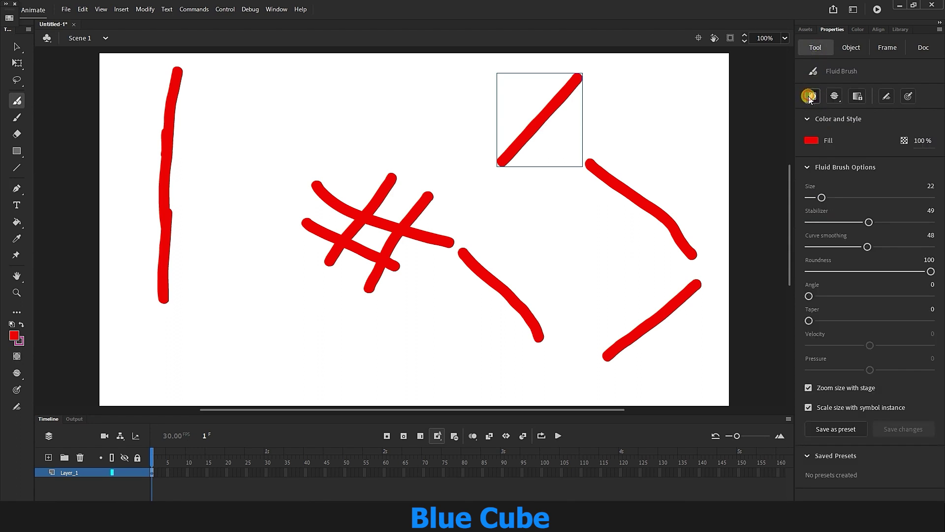
left_click(813, 141)
left_click(778, 177)
left_click_drag(354, 96, 389, 106)
left_click_drag(326, 104, 430, 157)
mouse_move(437, 91)
left_mouse_down()
mouse_move(371, 157)
mouse_move(336, 164)
left_mouse_up()
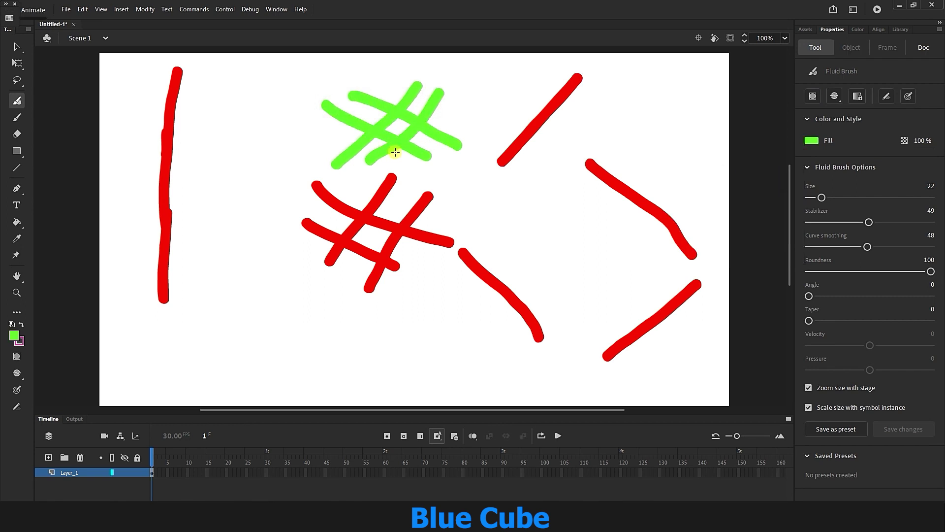
Move the green # to the lower left, then select and delete everything on the stage.
left_click(18, 63)
left_click_drag(431, 126, 315, 331)
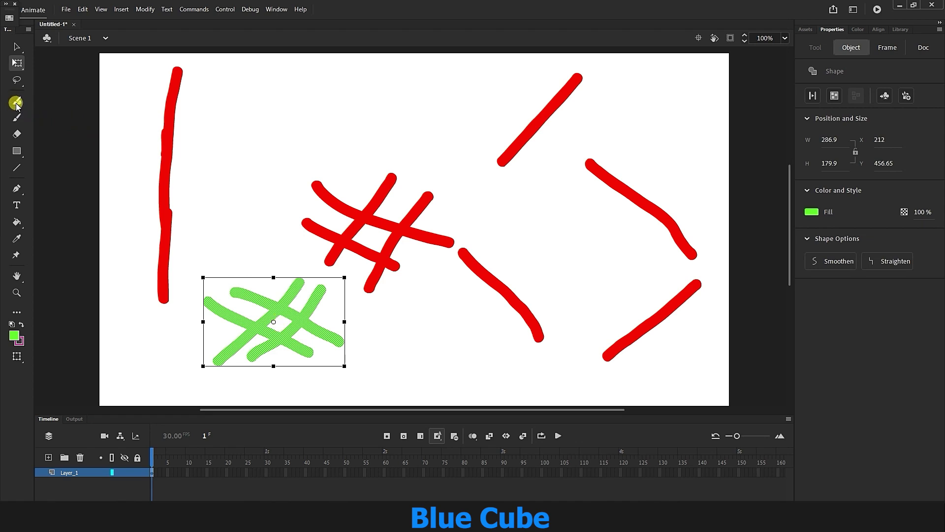
key("ctrl+a")
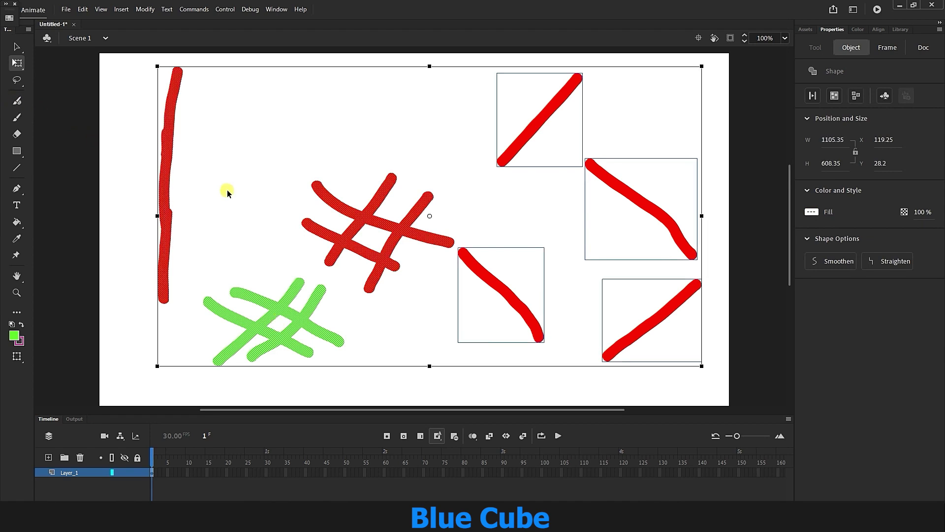
key("Delete")
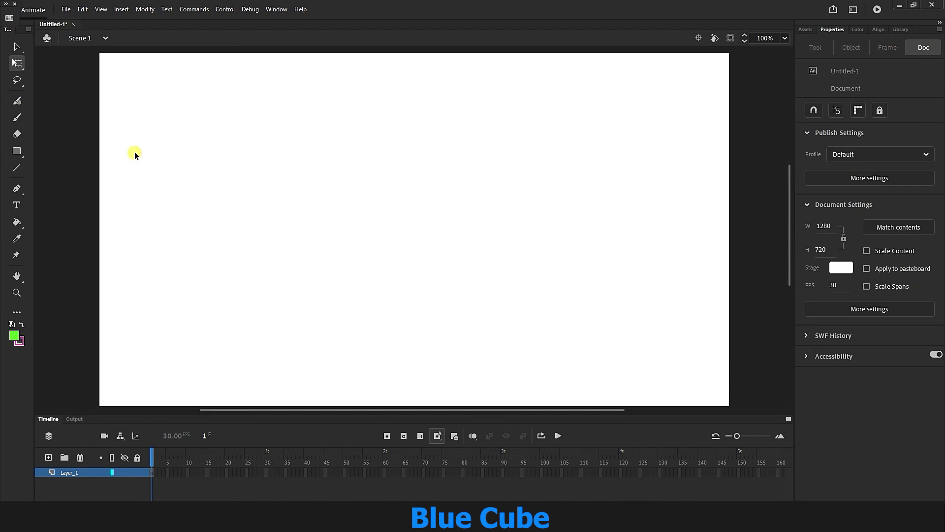
Paint a green X from two crossing diagonal Fluid Brush strokes.
left_click(17, 100)
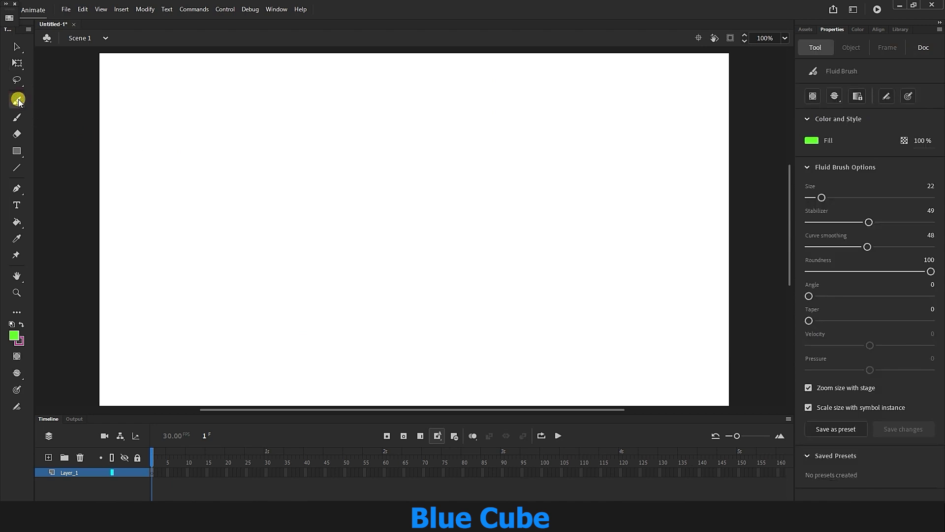
left_click_drag(255, 122, 420, 265)
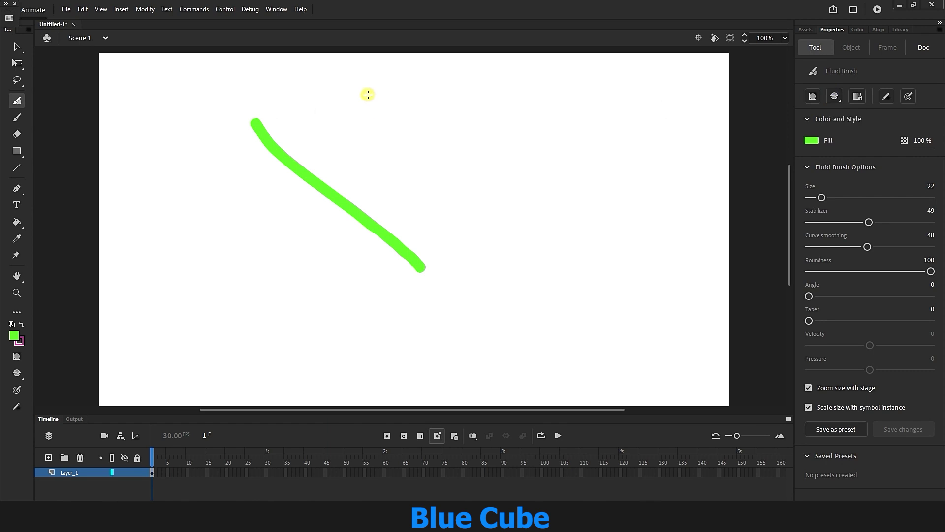
left_click_drag(369, 95, 232, 195)
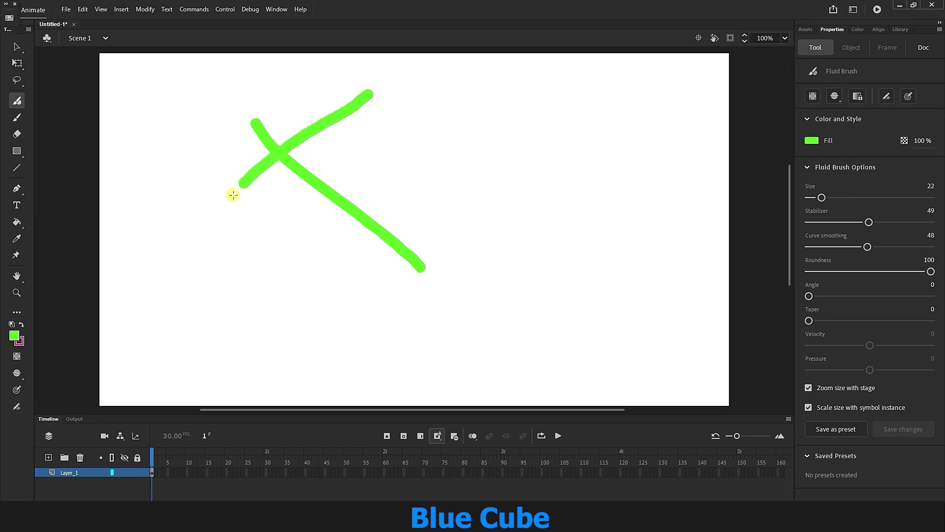
Change the fill to red and paint a red stroke across the green X.
left_click(813, 141)
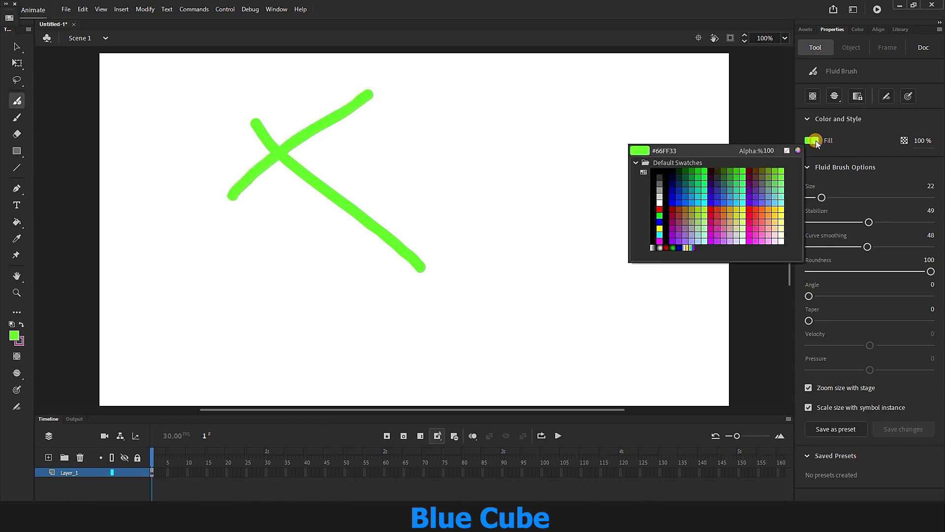
left_click(749, 209)
left_click_drag(398, 130, 268, 206)
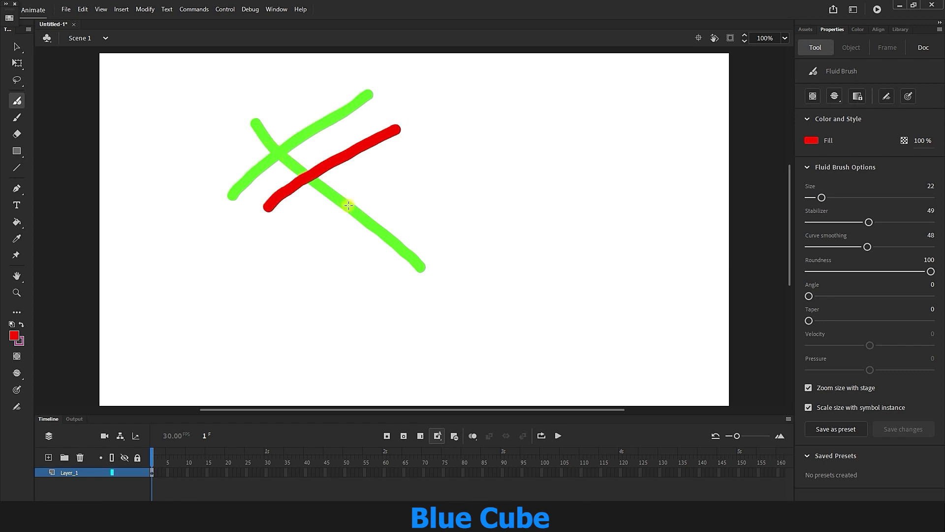
Set Brush mode to Paint Behind and draw two red strokes passing beneath the lower green line.
left_click(834, 96)
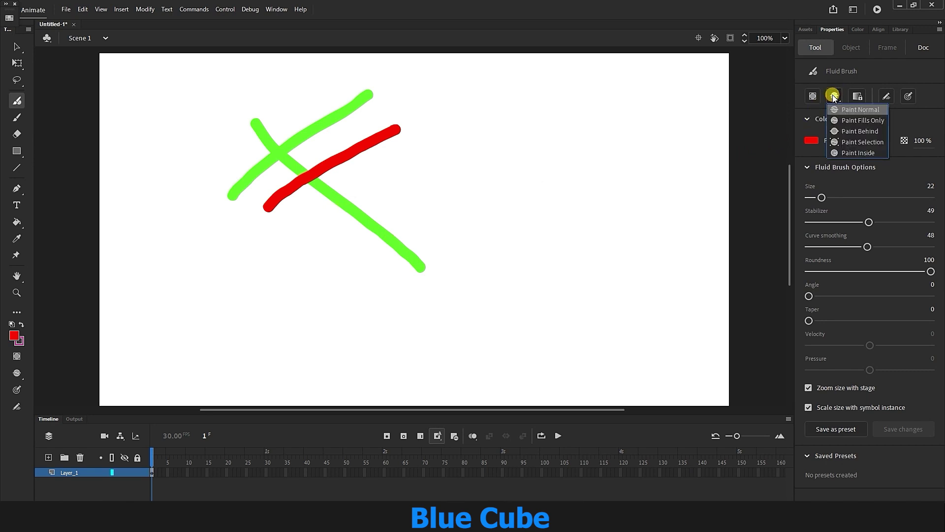
left_click(850, 132)
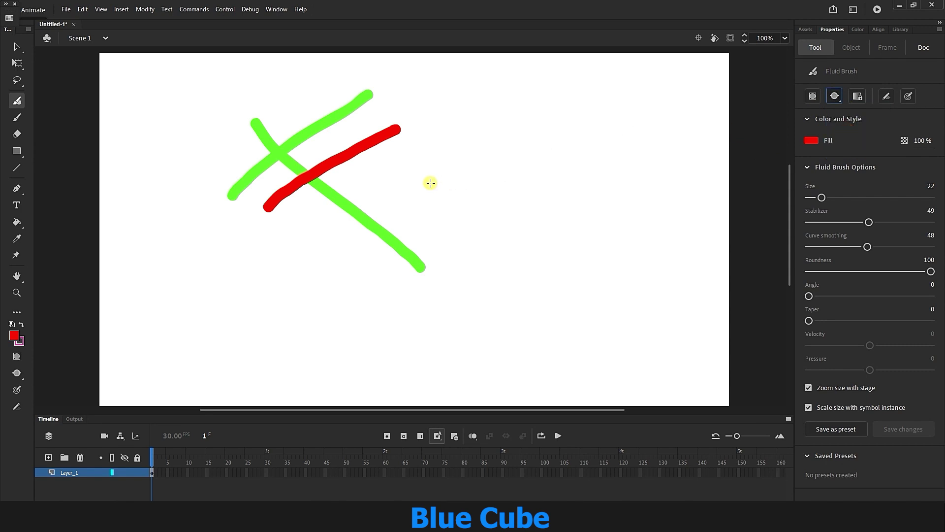
left_click_drag(446, 164, 312, 258)
left_click_drag(427, 181, 332, 281)
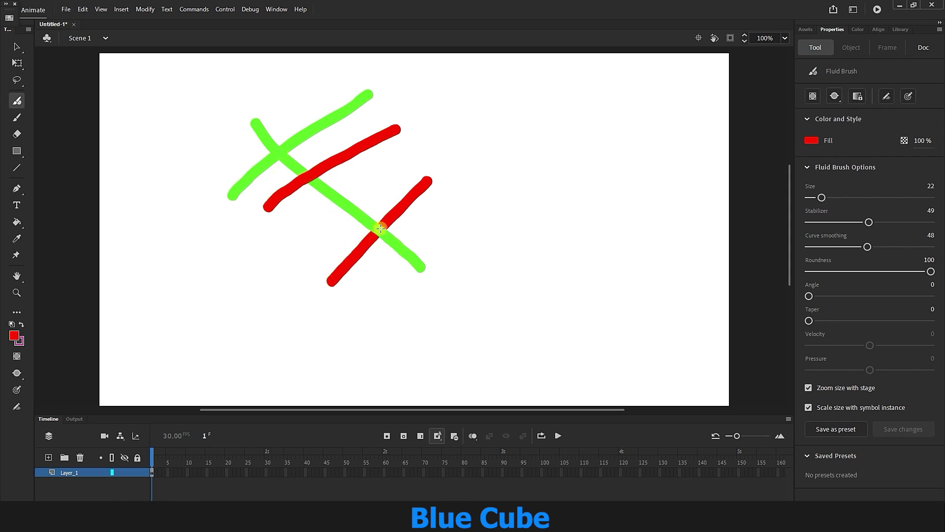
Draw another red stroke behind the green line, keeping the Paint Behind mode.
left_click(834, 98)
left_click(841, 124)
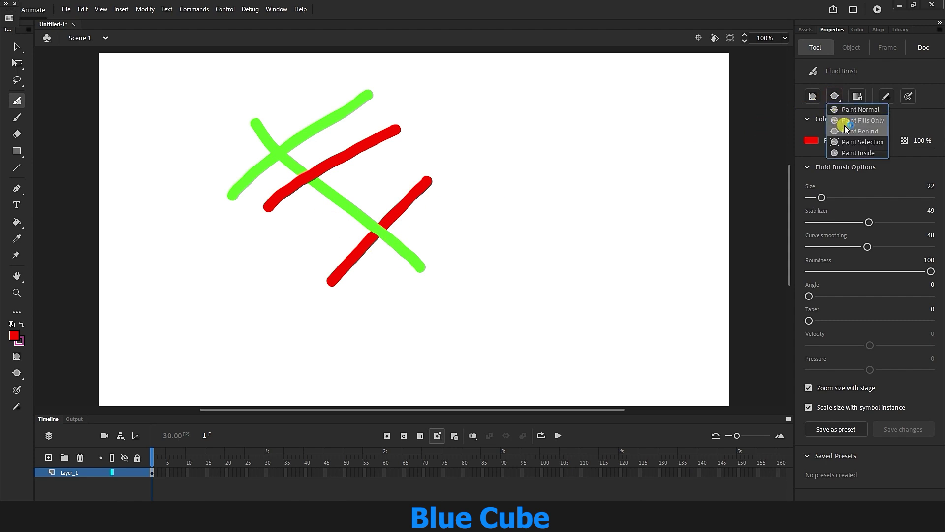
mouse_move(466, 209)
left_mouse_down()
mouse_move(431, 231)
mouse_move(389, 278)
left_mouse_up()
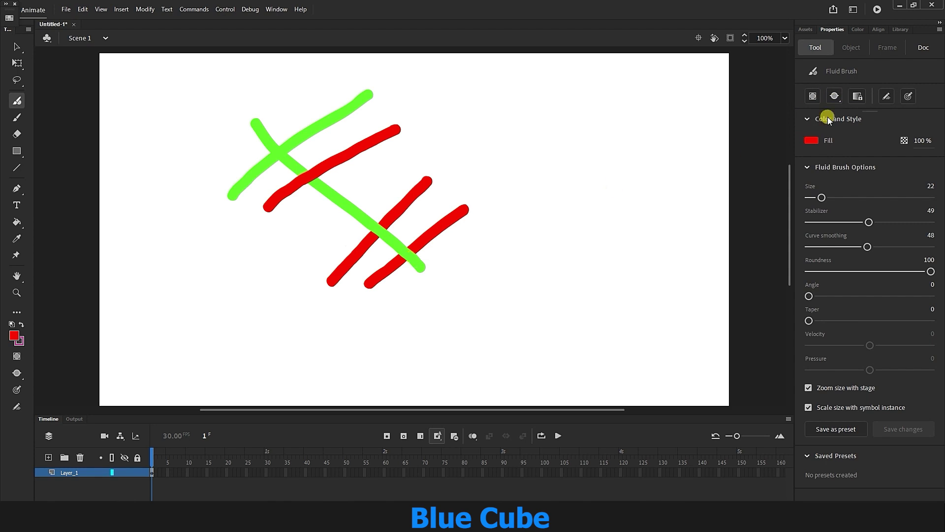
Switch Brush mode to Paint Fills Only and paint red stripes landing only on the green strokes.
left_click(834, 98)
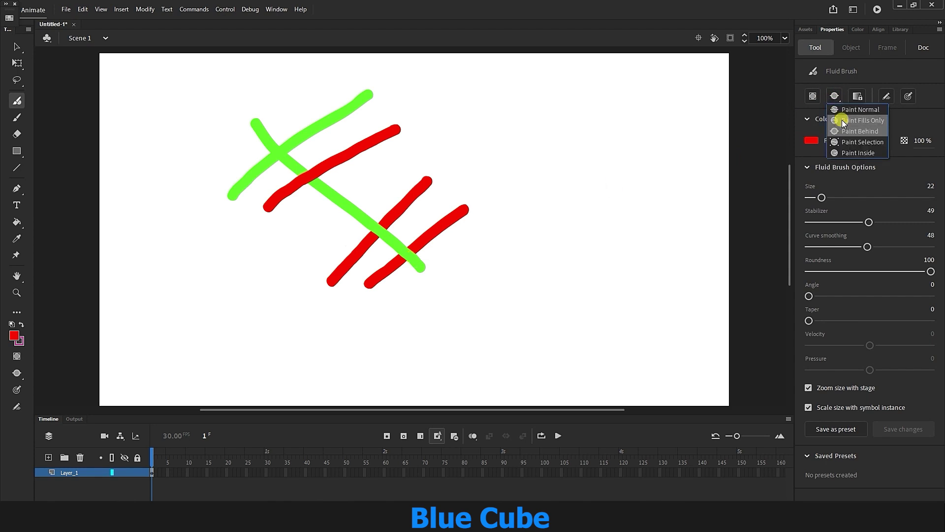
left_click(844, 122)
left_click_drag(312, 239, 400, 170)
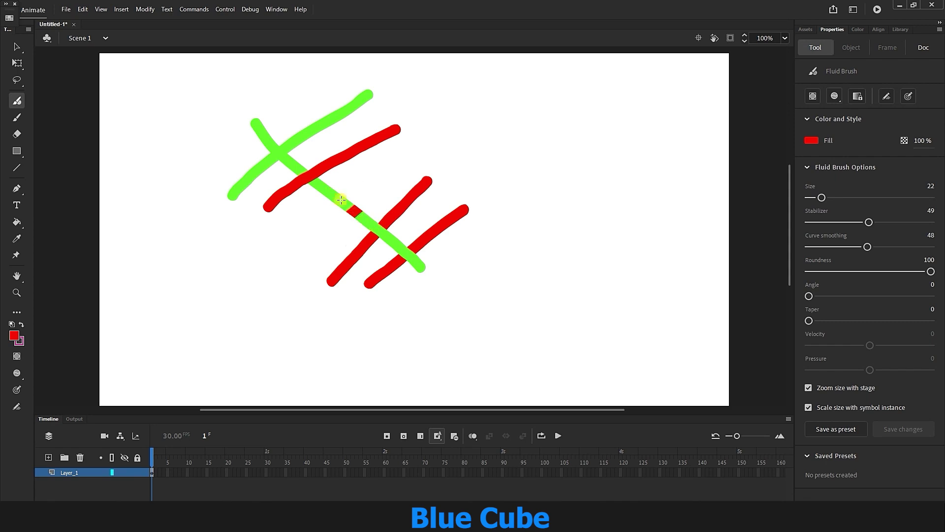
left_click_drag(365, 173, 301, 245)
left_click_drag(354, 179, 305, 220)
left_click_drag(322, 76, 372, 122)
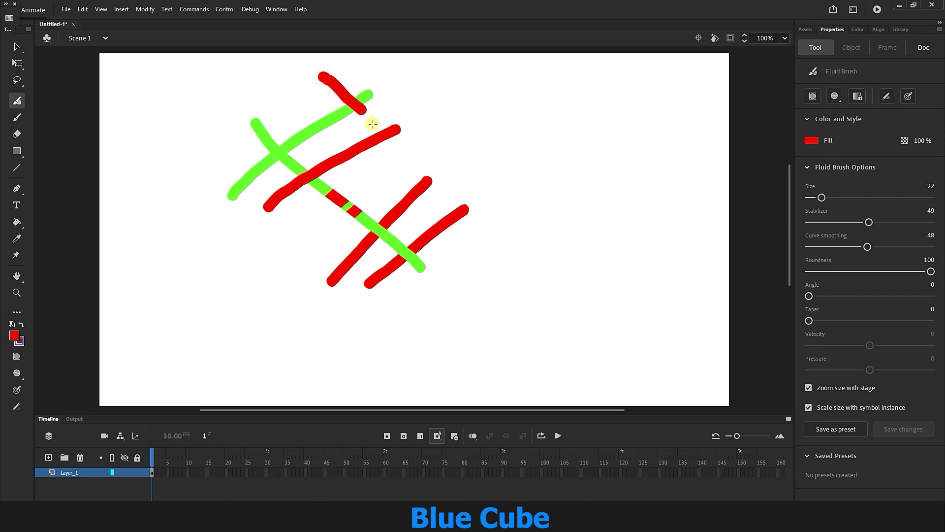
left_click_drag(325, 99, 350, 142)
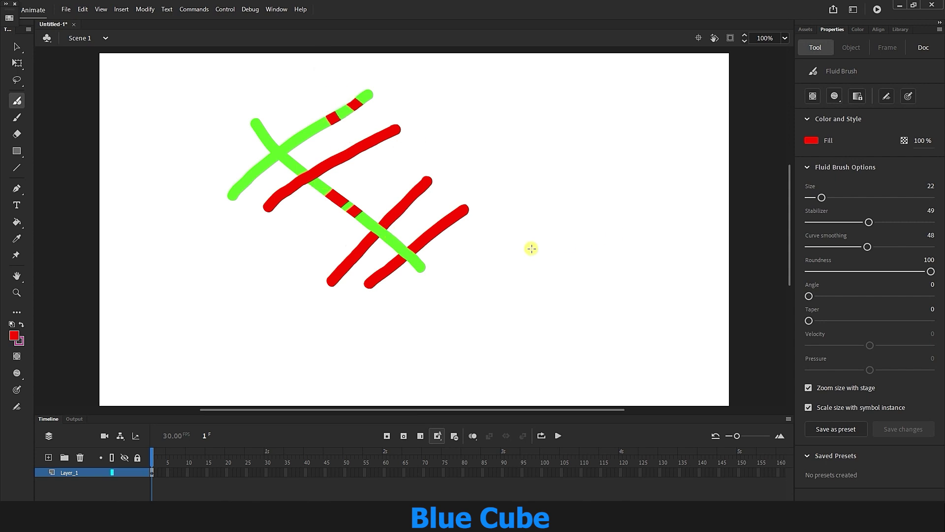
left_click(835, 96)
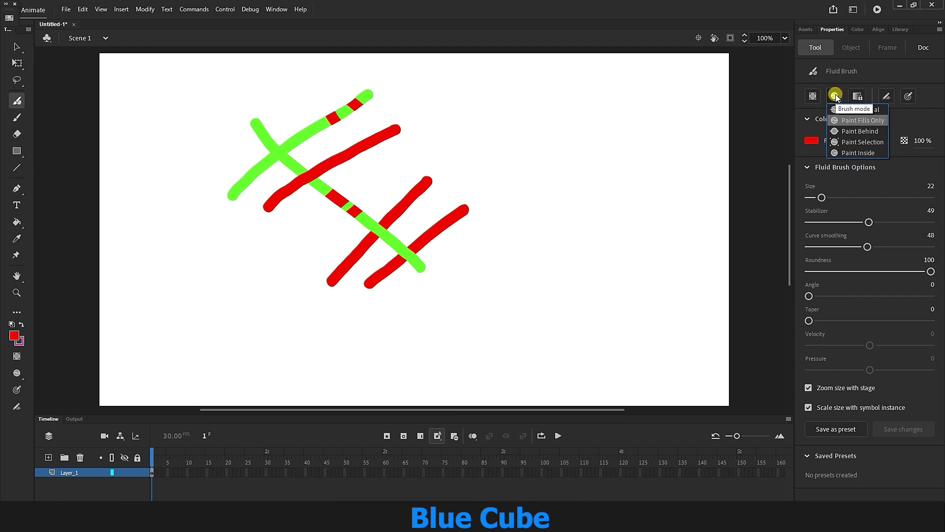
Set Brush mode to Paint Selection and try red strokes with nothing selected.
left_click(859, 142)
left_click_drag(330, 80, 431, 325)
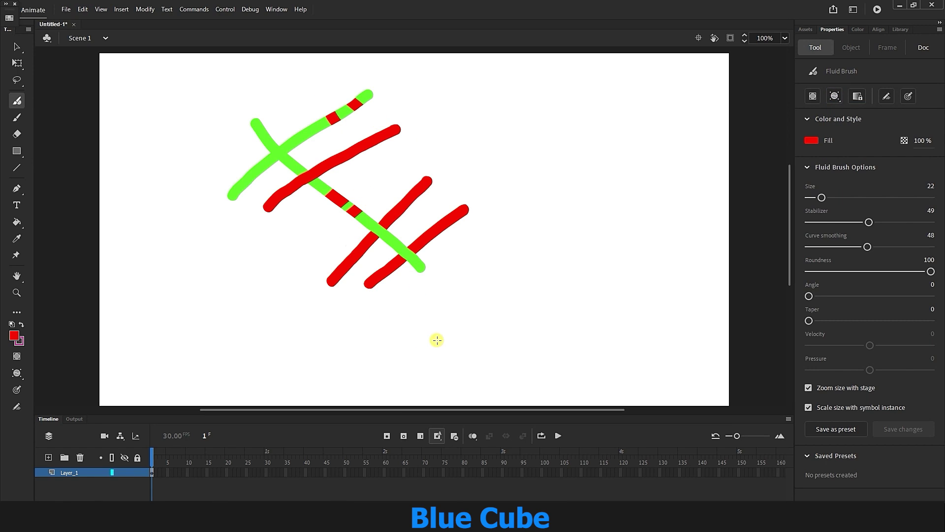
mouse_move(316, 73)
left_mouse_down()
mouse_move(374, 300)
mouse_move(440, 321)
left_mouse_up()
left_click_drag(321, 96, 329, 158)
Select the upper-left green stroke with Free Transform and return to the Fluid Brush.
left_click(17, 63)
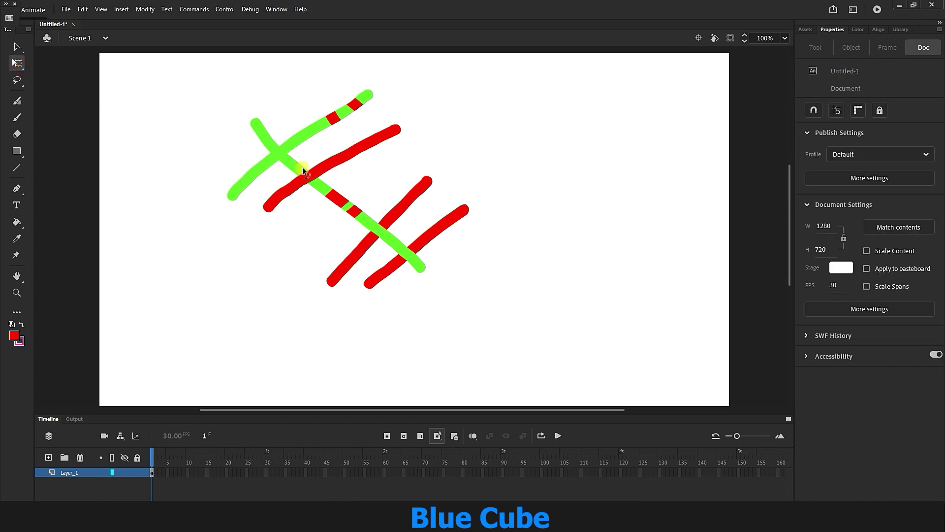
left_click(298, 141)
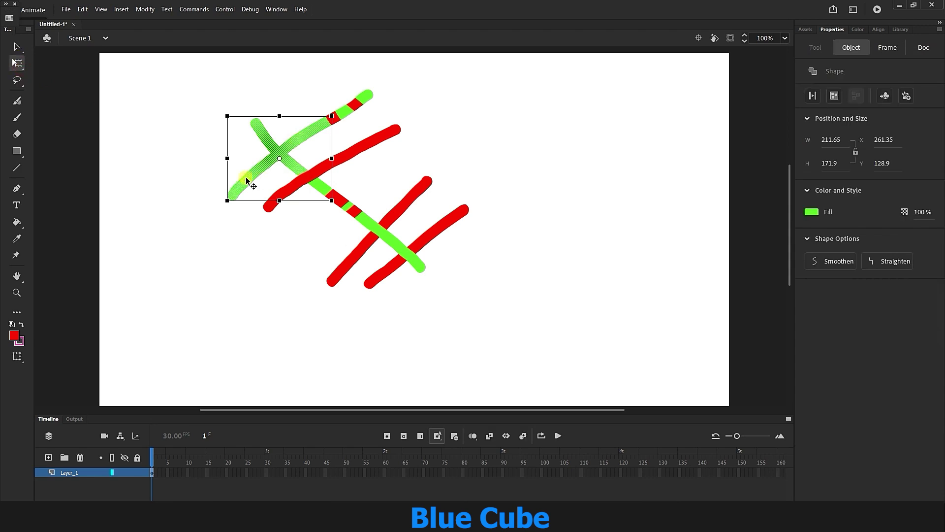
left_click(18, 101)
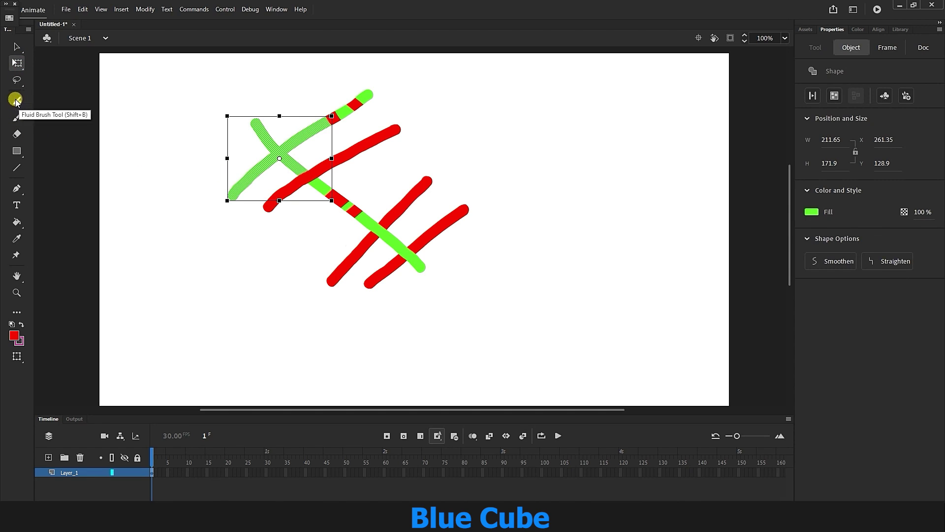
left_click(16, 101)
Paint red diagonal stripes that stay inside the selected green stroke's left arm.
left_click_drag(228, 118, 285, 189)
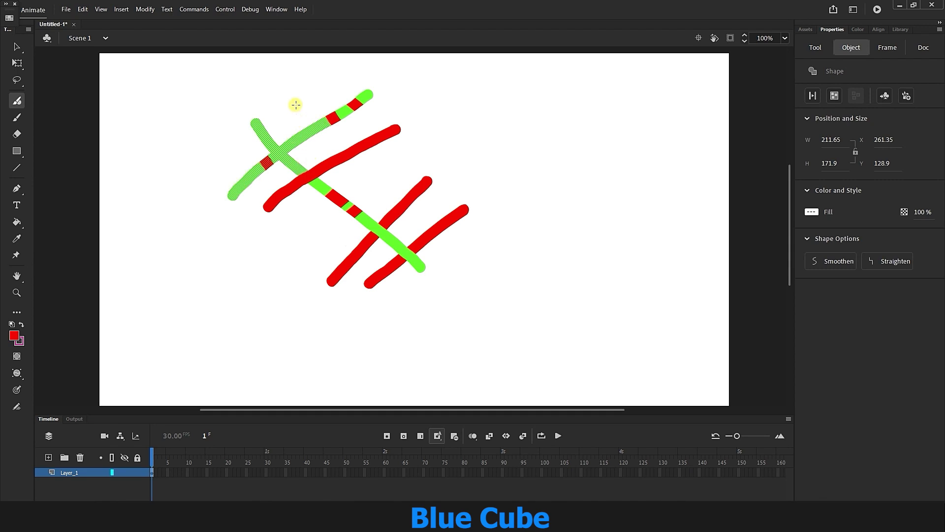
left_click_drag(302, 88, 306, 172)
left_click_drag(233, 141, 239, 250)
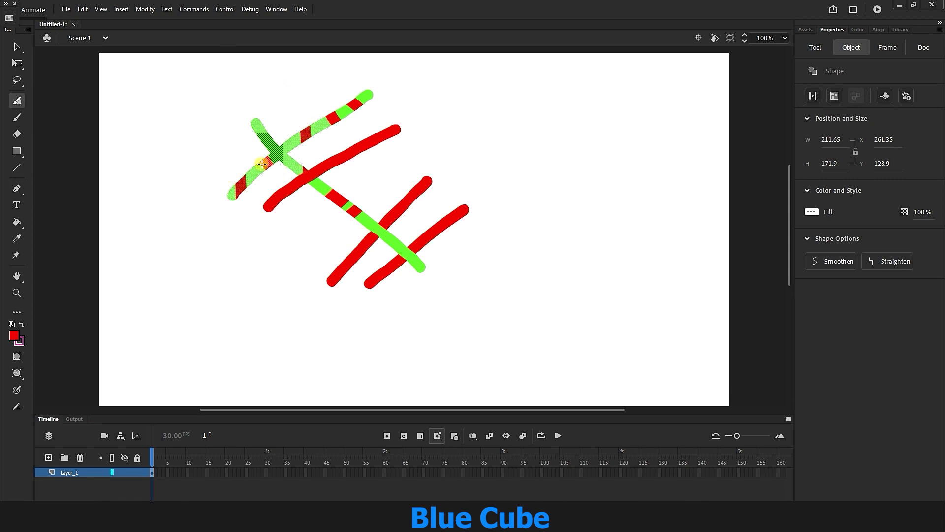
left_click_drag(292, 91, 293, 99)
left_click_drag(293, 138, 295, 178)
left_click(374, 236)
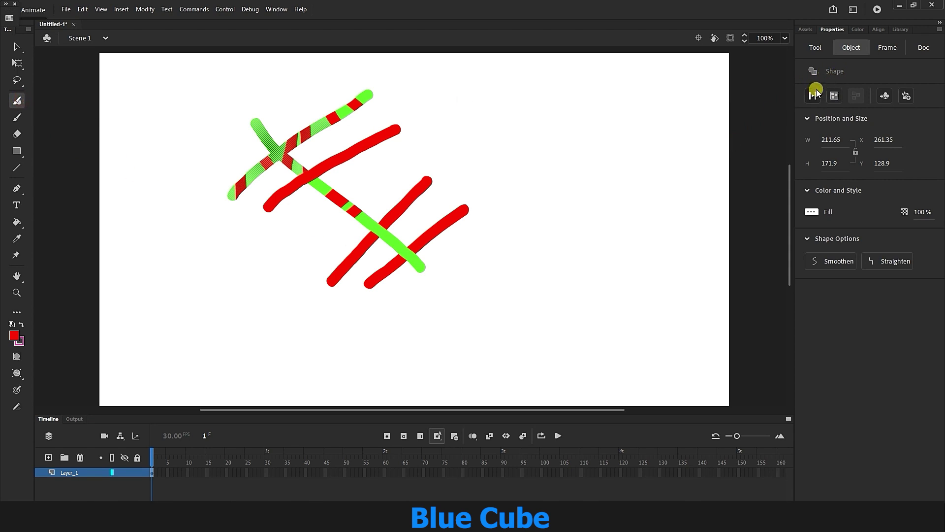
left_click(815, 47)
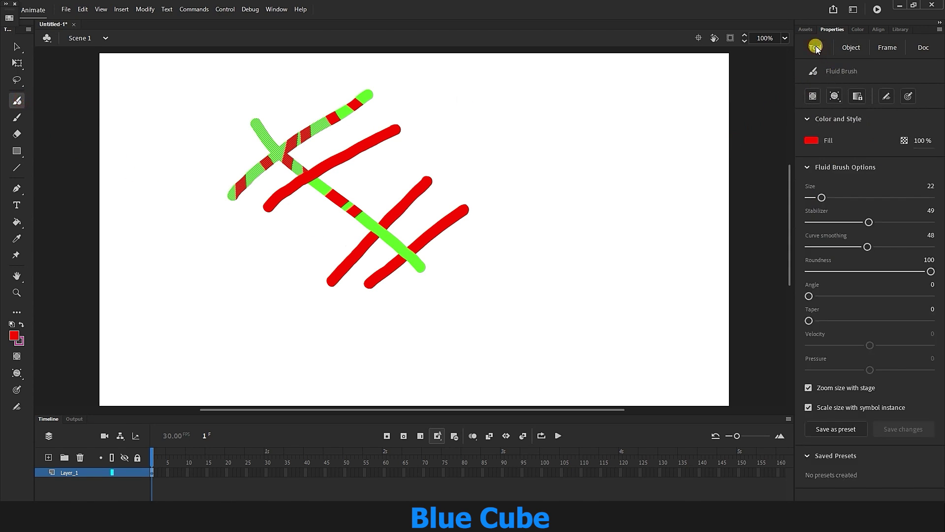
left_click(811, 140)
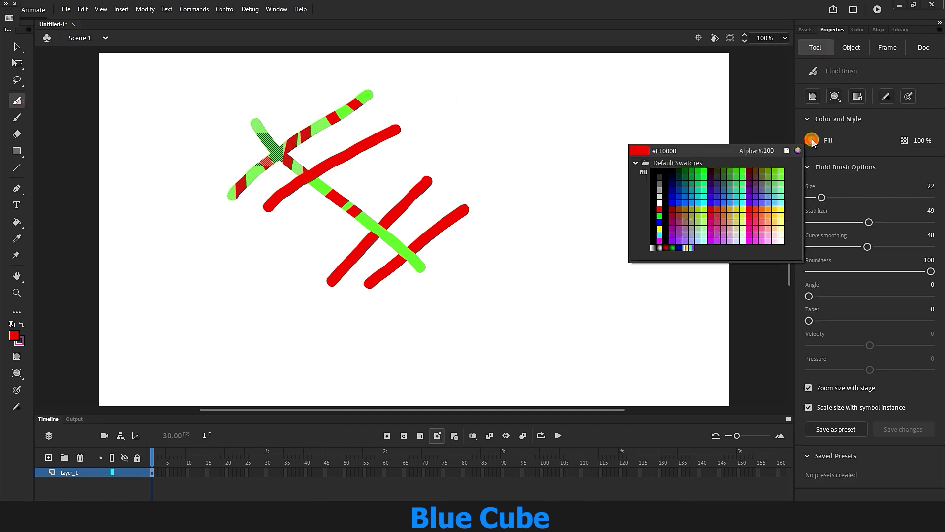
Set the fill to black and Brush mode to Paint Inside, then draw black test strokes.
left_click(661, 170)
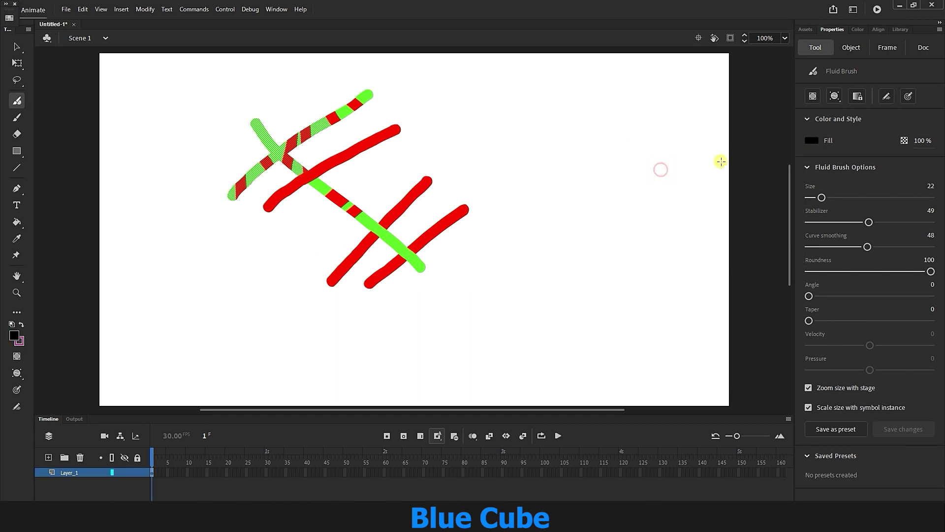
left_click(835, 97)
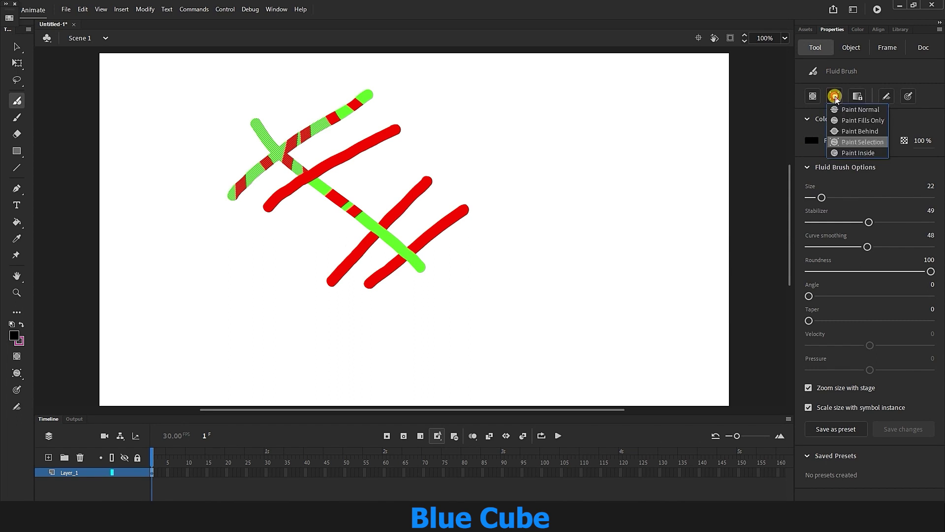
left_click(856, 153)
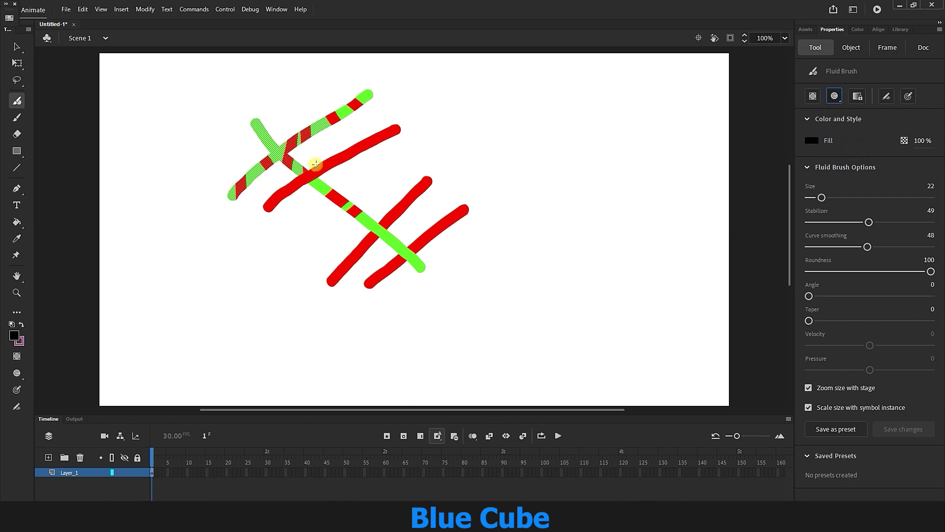
mouse_move(327, 164)
left_mouse_down()
mouse_move(388, 260)
mouse_move(320, 131)
mouse_move(324, 119)
mouse_move(464, 218)
mouse_move(342, 167)
mouse_move(369, 219)
mouse_move(279, 164)
mouse_move(303, 107)
mouse_move(456, 223)
mouse_move(421, 242)
mouse_move(275, 143)
mouse_move(428, 268)
mouse_move(381, 215)
mouse_move(331, 207)
left_mouse_up()
left_click_drag(361, 101, 369, 94)
Marquee-select all the artwork with the Selection tool and delete it.
left_click(16, 47)
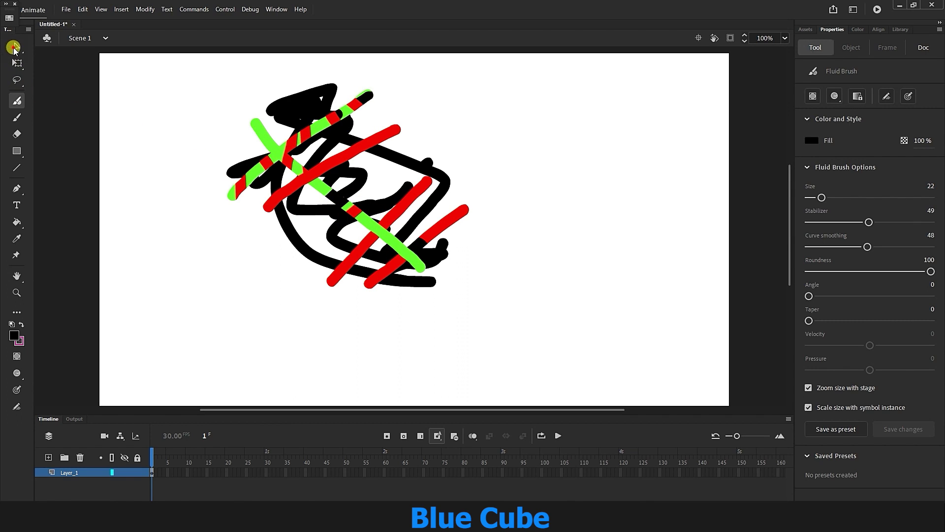
left_click_drag(546, 54, 182, 346)
key("Delete")
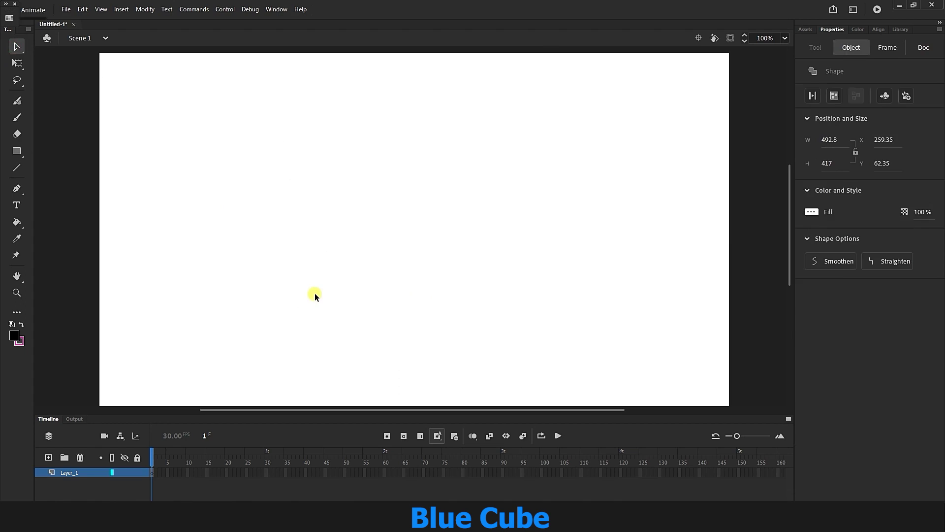
Turn on locked fill for the Fluid Brush and draw two thick black curves at upper right.
left_click(17, 101)
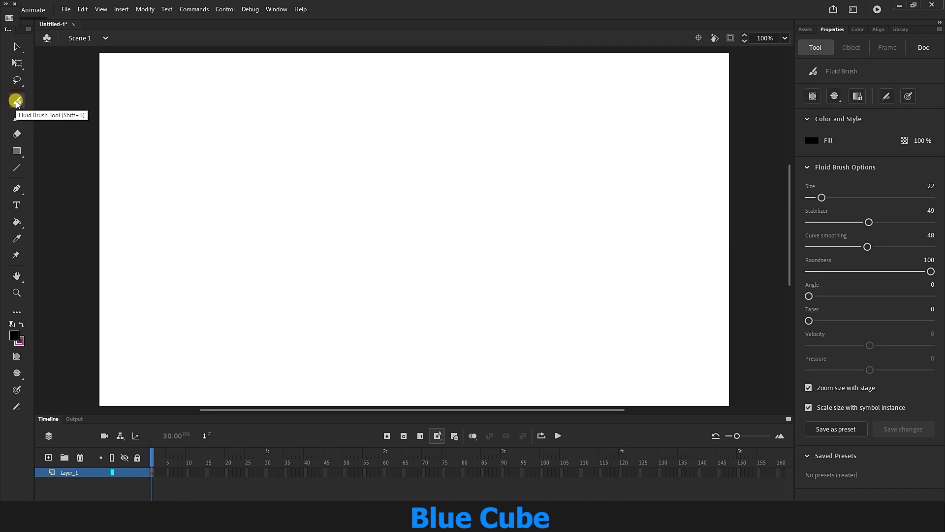
left_click(856, 97)
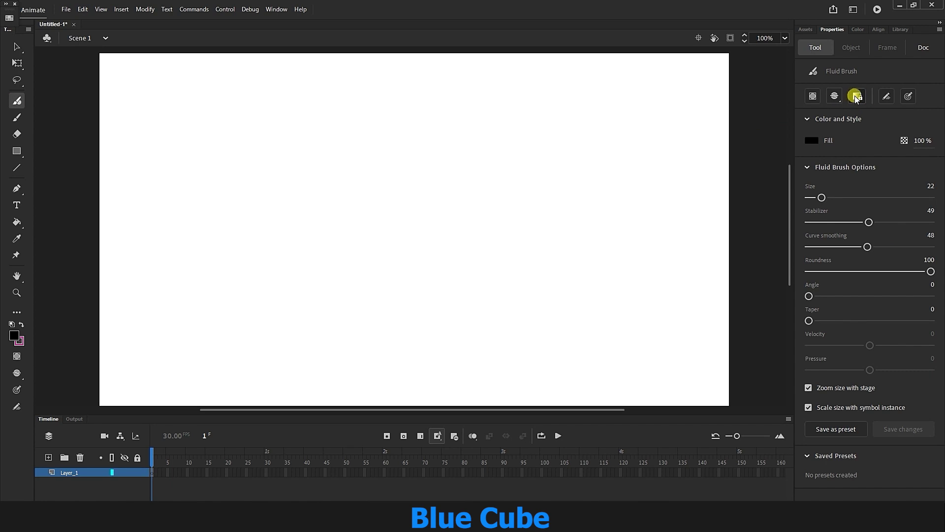
mouse_move(692, 74)
left_mouse_down()
mouse_move(475, 129)
mouse_move(492, 169)
left_mouse_up()
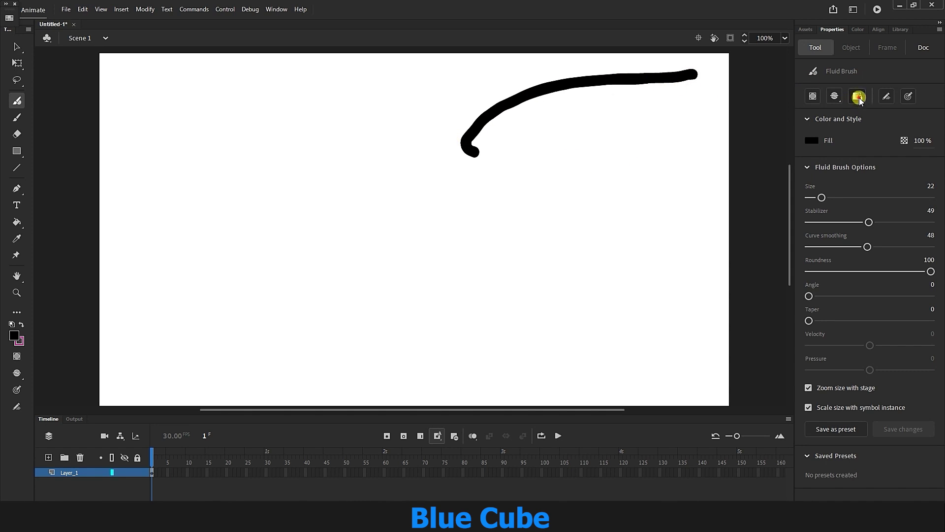
mouse_move(709, 90)
left_mouse_down()
mouse_move(589, 125)
mouse_move(515, 175)
left_mouse_up()
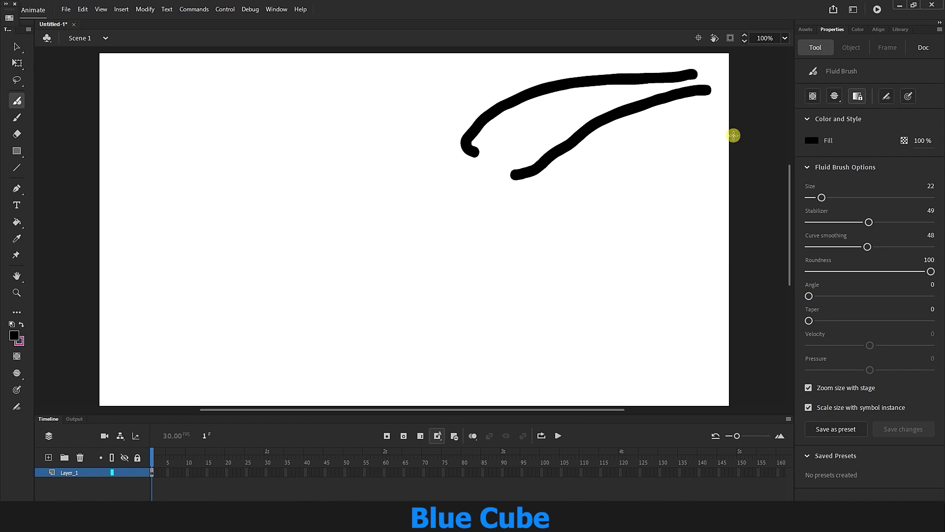
Set the brush fill to the rainbow gradient and paint three rainbow strokes on the right.
left_click(811, 140)
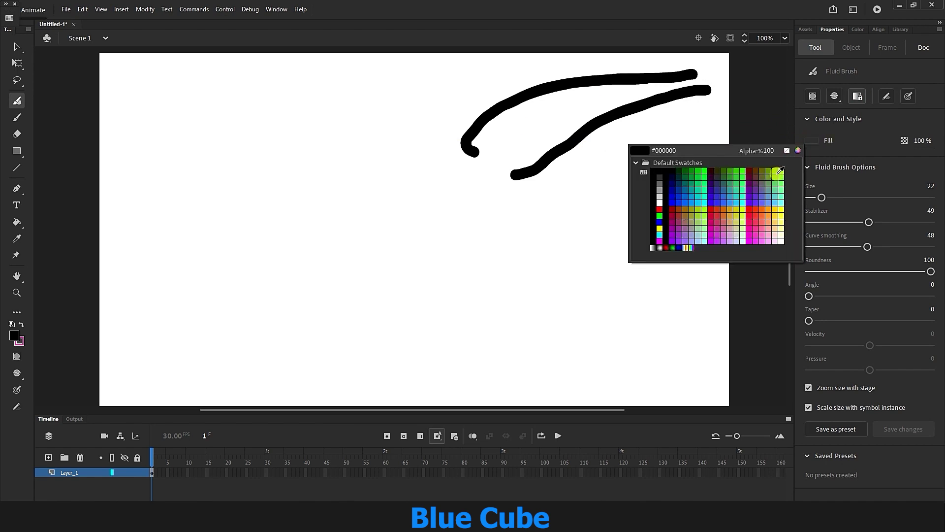
left_click(694, 247)
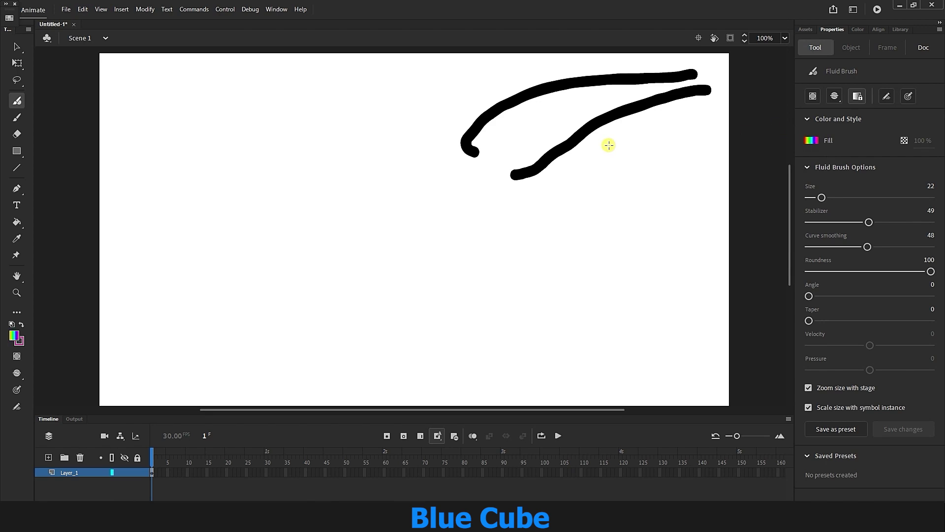
mouse_move(684, 119)
left_mouse_down()
mouse_move(667, 353)
mouse_move(363, 371)
left_mouse_up()
mouse_move(647, 120)
left_mouse_down()
mouse_move(625, 314)
mouse_move(527, 349)
mouse_move(379, 354)
left_mouse_up()
mouse_move(615, 143)
left_mouse_down()
mouse_move(398, 326)
mouse_move(382, 327)
left_mouse_up()
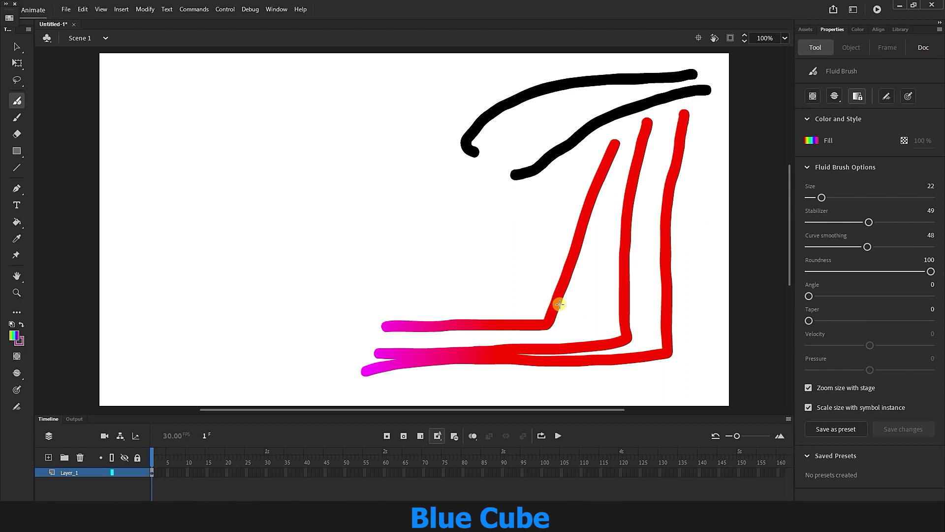
Paint five more gradient strokes across the stage, then select all and delete them.
mouse_move(351, 83)
left_mouse_down()
mouse_move(323, 228)
mouse_move(167, 334)
mouse_move(184, 175)
left_mouse_up()
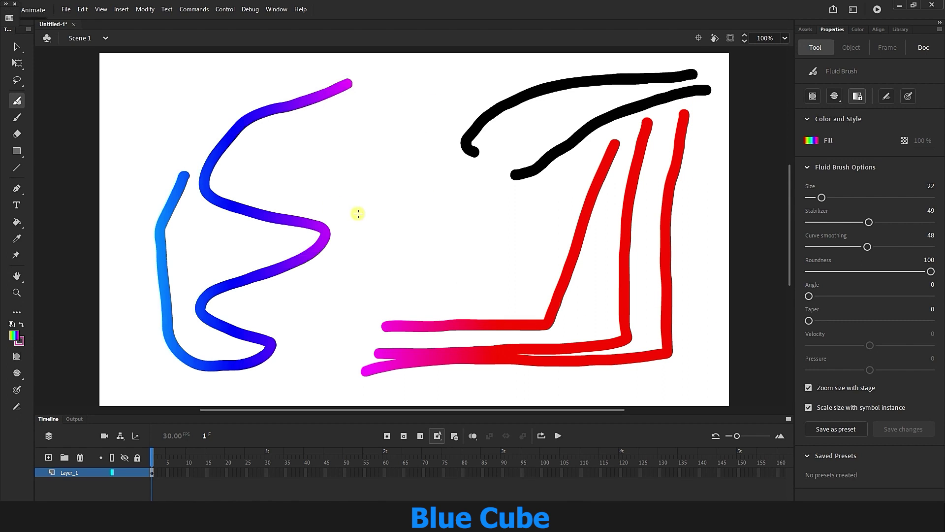
mouse_move(420, 88)
left_mouse_down()
mouse_move(483, 255)
mouse_move(452, 284)
left_mouse_up()
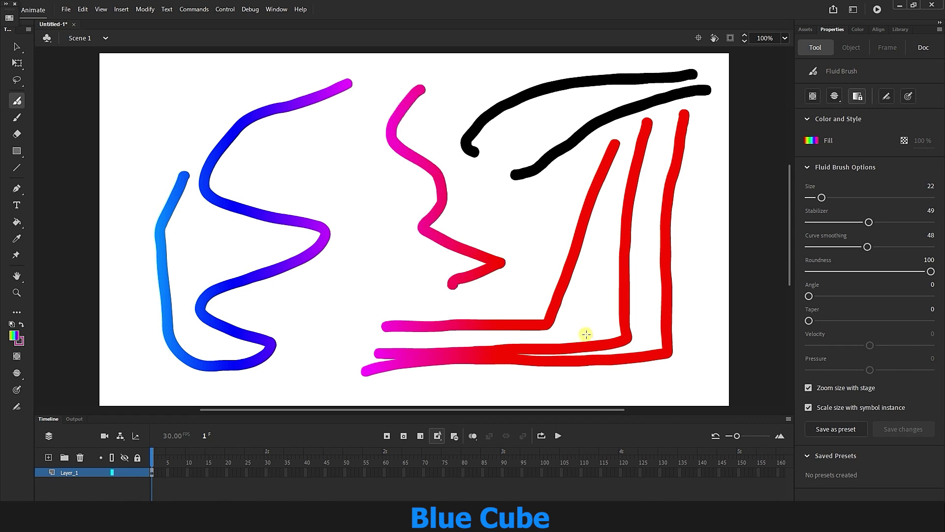
mouse_move(166, 85)
left_mouse_down()
mouse_move(147, 183)
mouse_move(378, 380)
mouse_move(394, 157)
left_mouse_up()
mouse_move(692, 173)
left_mouse_down()
mouse_move(438, 159)
mouse_move(282, 178)
left_mouse_up()
left_click_drag(529, 273, 167, 238)
key("ctrl+a")
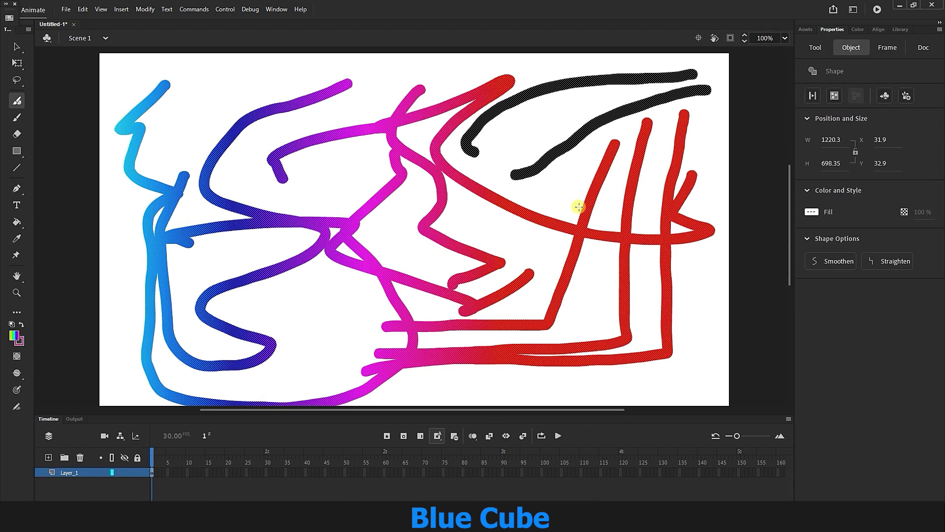
key("Delete")
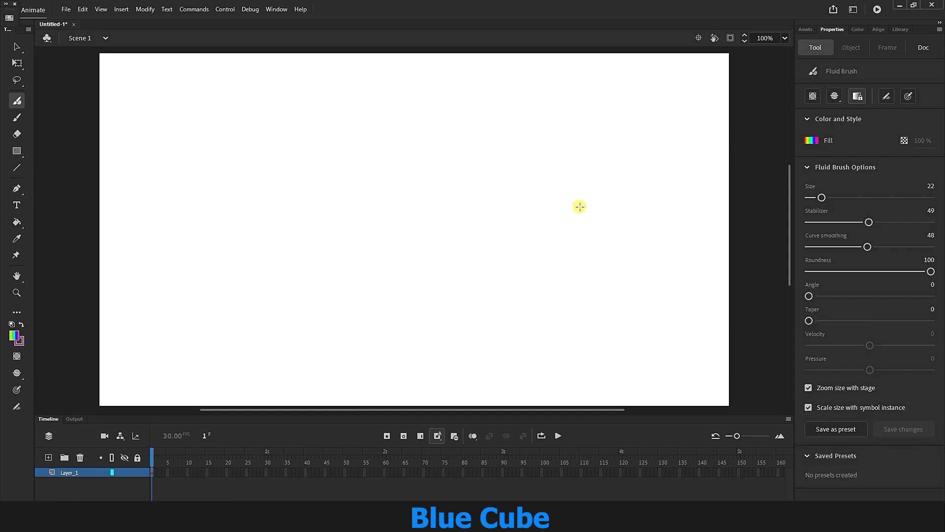
Paint five locked-fill rainbow strokes around and across the stage, then select all and delete them.
mouse_move(682, 61)
left_mouse_down()
mouse_move(682, 192)
mouse_move(597, 328)
mouse_move(177, 211)
mouse_move(129, 309)
left_mouse_up()
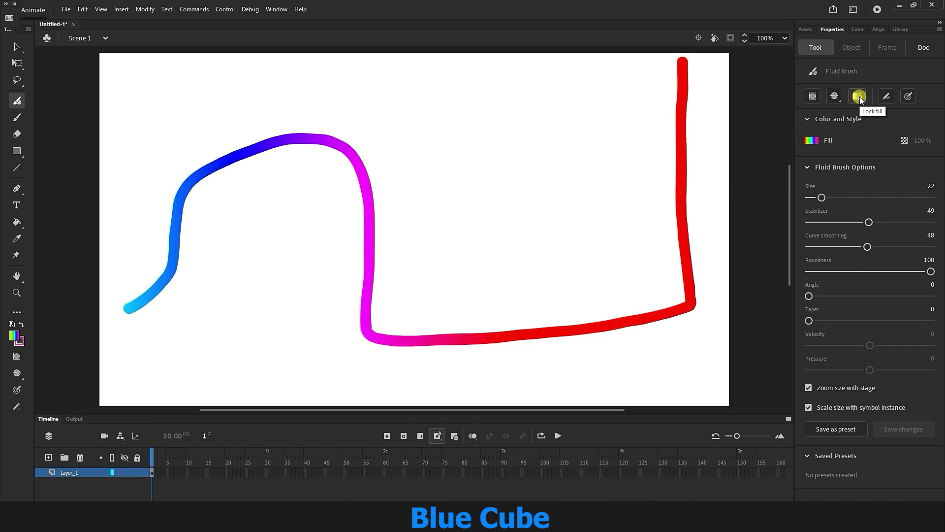
mouse_move(658, 63)
left_mouse_down()
mouse_move(631, 257)
mouse_move(513, 283)
mouse_move(429, 247)
mouse_move(364, 88)
mouse_move(156, 124)
mouse_move(133, 191)
mouse_move(122, 263)
left_mouse_up()
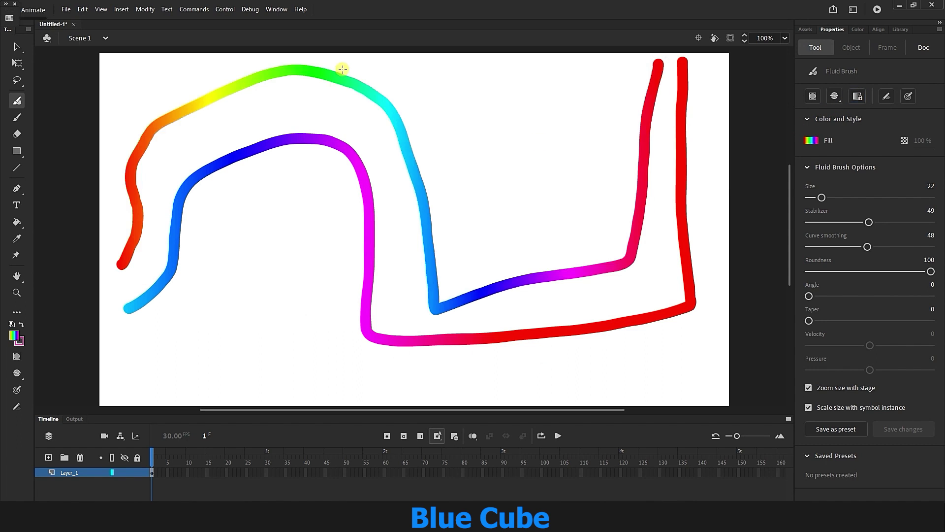
mouse_move(170, 327)
left_mouse_down()
mouse_move(545, 388)
mouse_move(635, 363)
left_mouse_up()
mouse_move(619, 80)
left_mouse_down()
mouse_move(473, 248)
mouse_move(436, 206)
left_mouse_up()
mouse_move(534, 79)
left_mouse_down()
mouse_move(504, 143)
mouse_move(447, 197)
left_mouse_up()
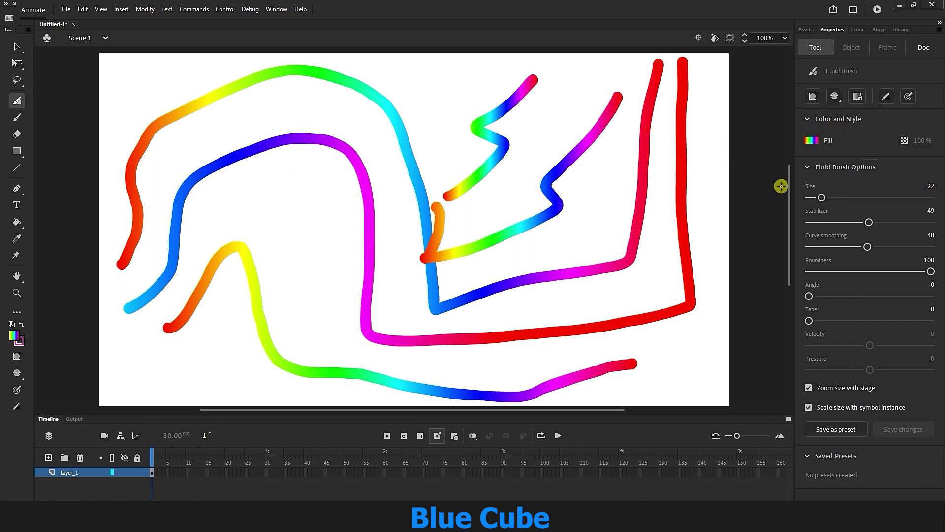
key("ctrl+a")
key("Delete")
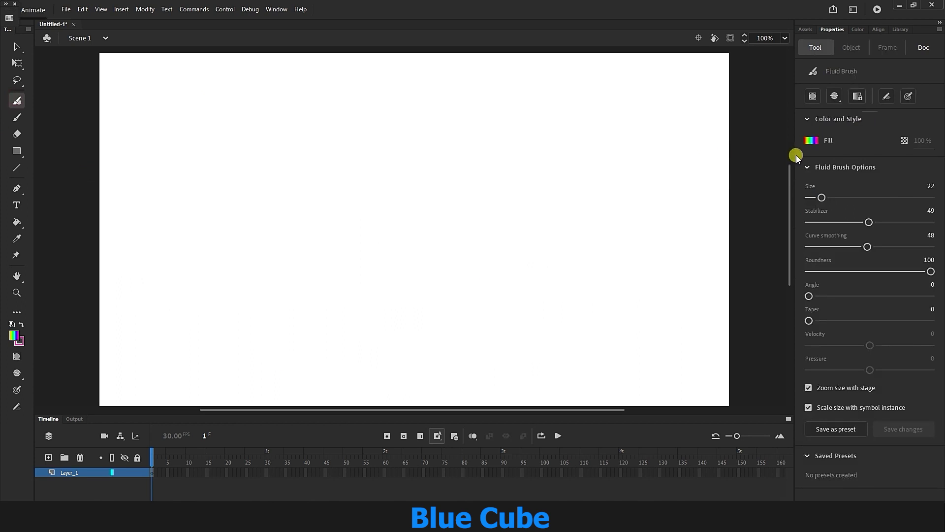
Set the brush fill to black and turn on velocity-based brush sizing.
left_click(812, 141)
left_click(637, 169)
left_click(885, 96)
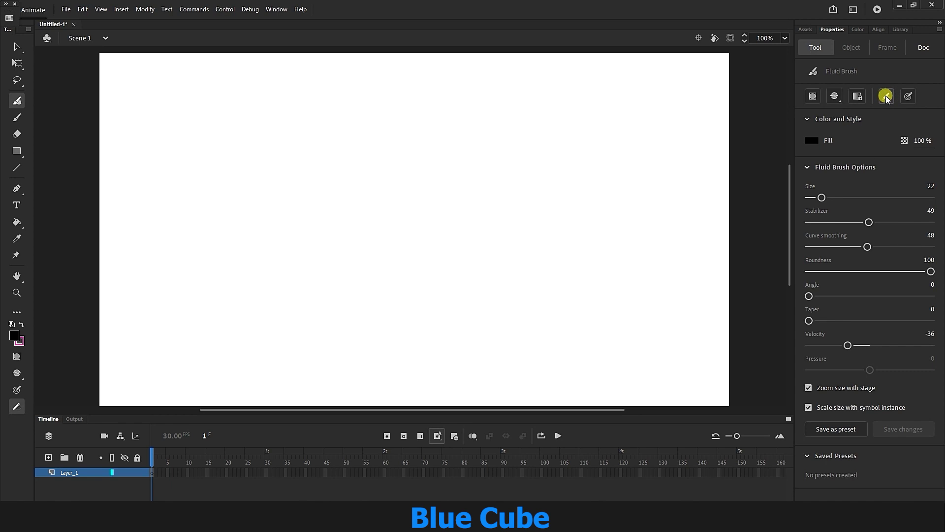
left_click(885, 97)
left_click(886, 98)
Paint a long black stroke across the stage and two leg-like strokes on the left.
mouse_move(188, 106)
left_mouse_down()
mouse_move(287, 180)
mouse_move(542, 241)
left_mouse_up()
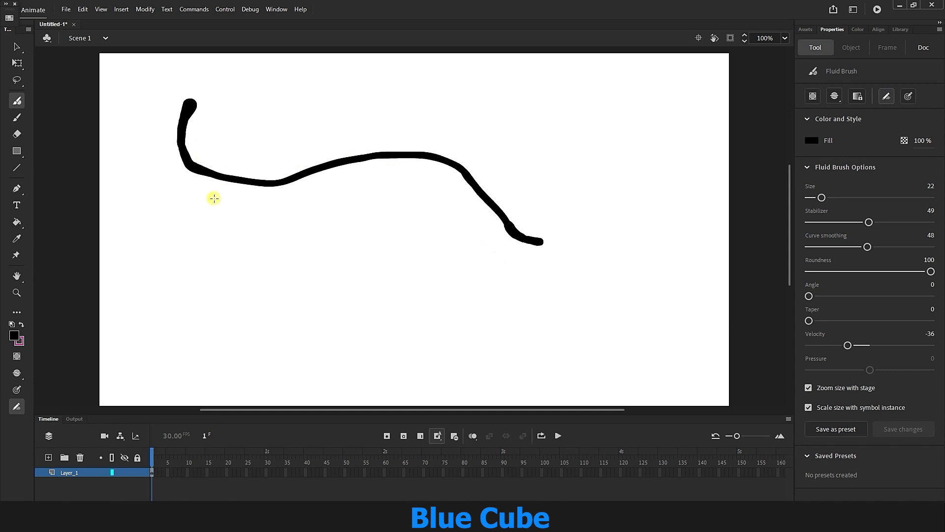
left_click_drag(155, 125, 209, 327)
mouse_move(284, 213)
left_mouse_down()
mouse_move(274, 312)
mouse_move(299, 338)
left_mouse_up()
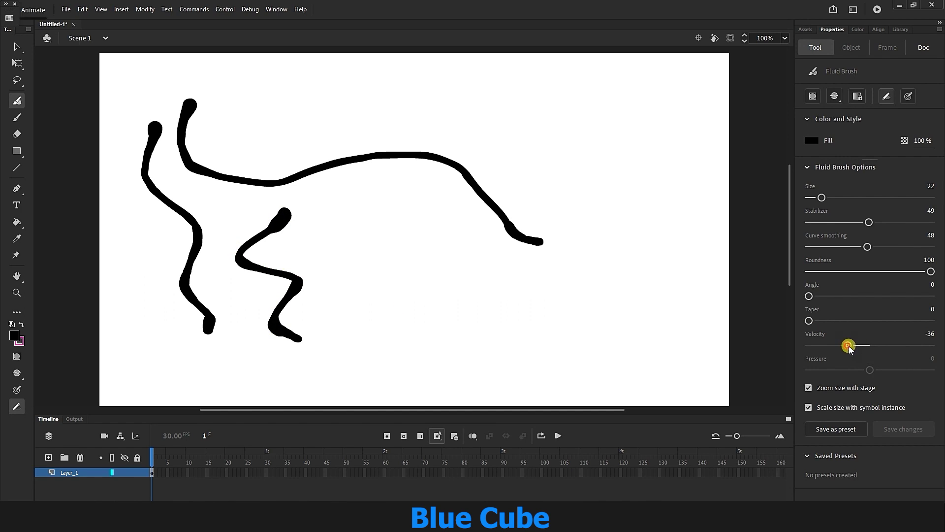
Paint six test strokes at velocity 51, curved ones at right and thick ones mid-stage.
mouse_move(630, 88)
left_mouse_down()
mouse_move(635, 129)
mouse_move(564, 309)
left_mouse_up()
mouse_move(679, 94)
left_mouse_down()
mouse_move(670, 219)
mouse_move(610, 346)
left_mouse_up()
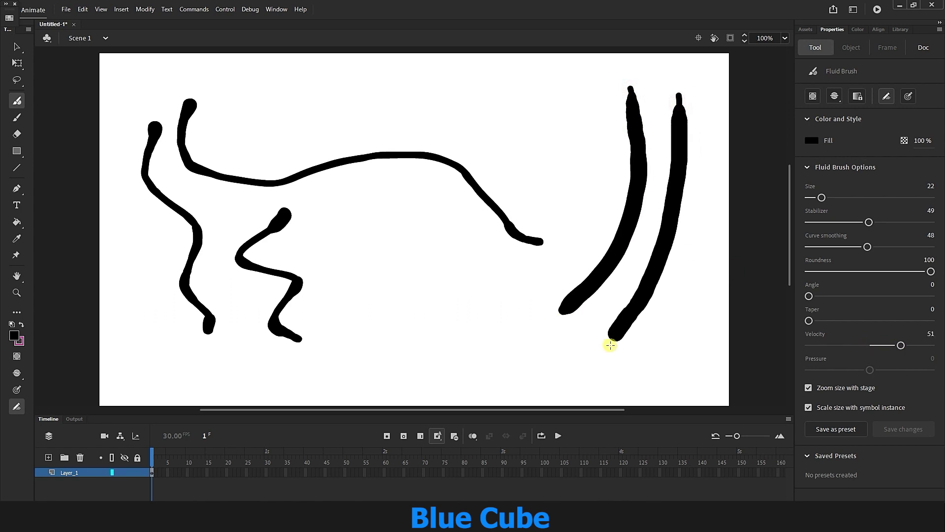
mouse_move(581, 192)
left_mouse_down()
mouse_move(523, 314)
mouse_move(507, 325)
left_mouse_up()
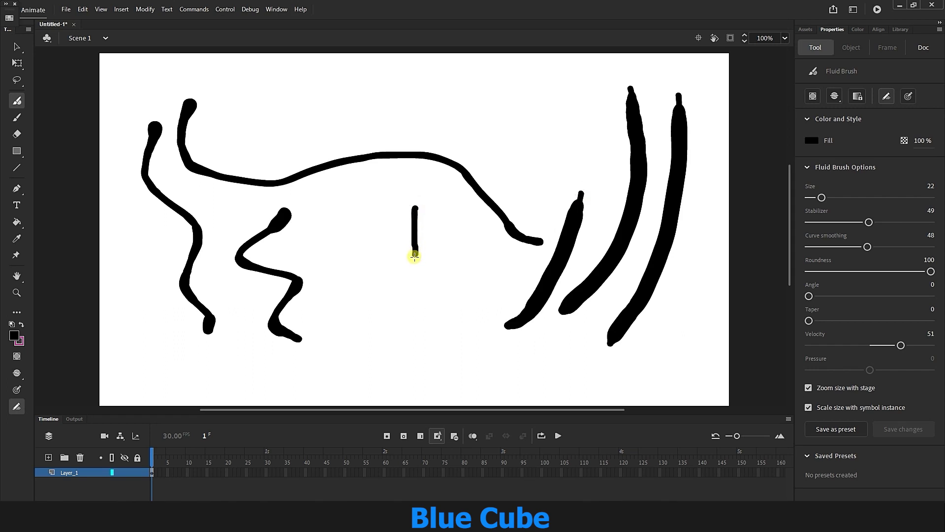
left_click_drag(413, 285, 413, 285)
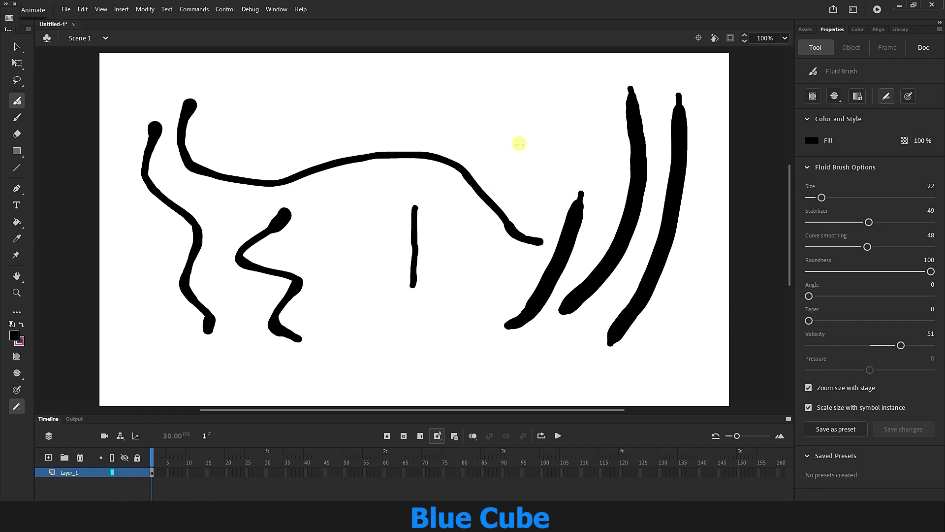
left_click_drag(531, 104, 412, 348)
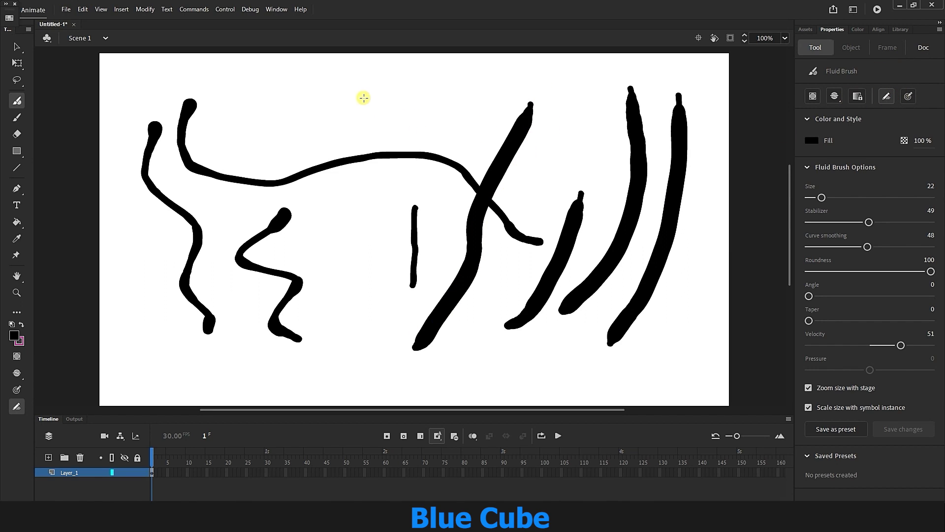
left_click_drag(366, 96, 338, 249)
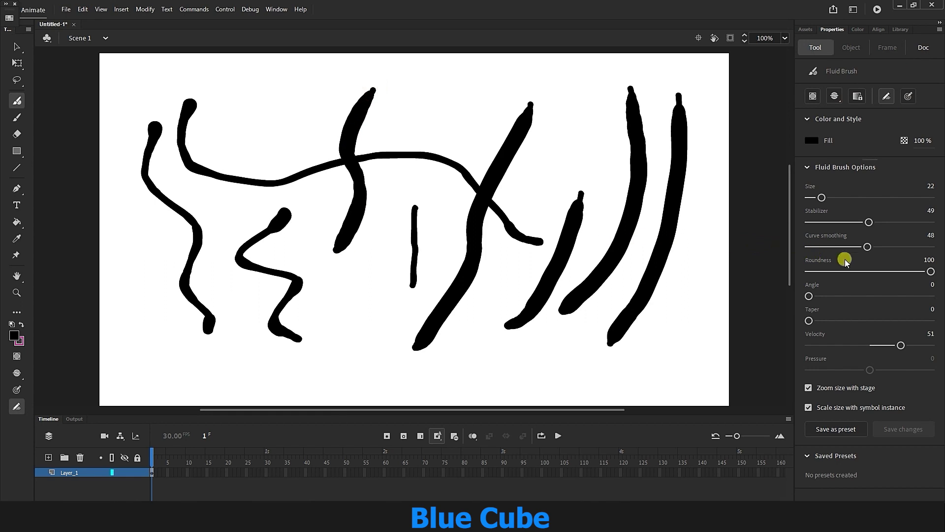
Lower velocity to -77, paint three strokes tapering from blobs, then clear the stage.
left_click_drag(889, 348, 823, 346)
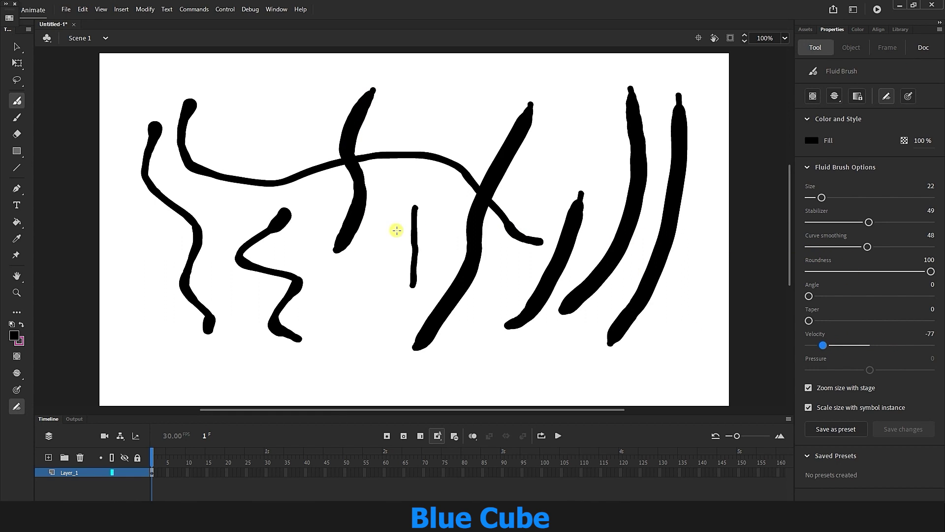
left_click_drag(434, 111, 349, 315)
left_click_drag(627, 368, 693, 312)
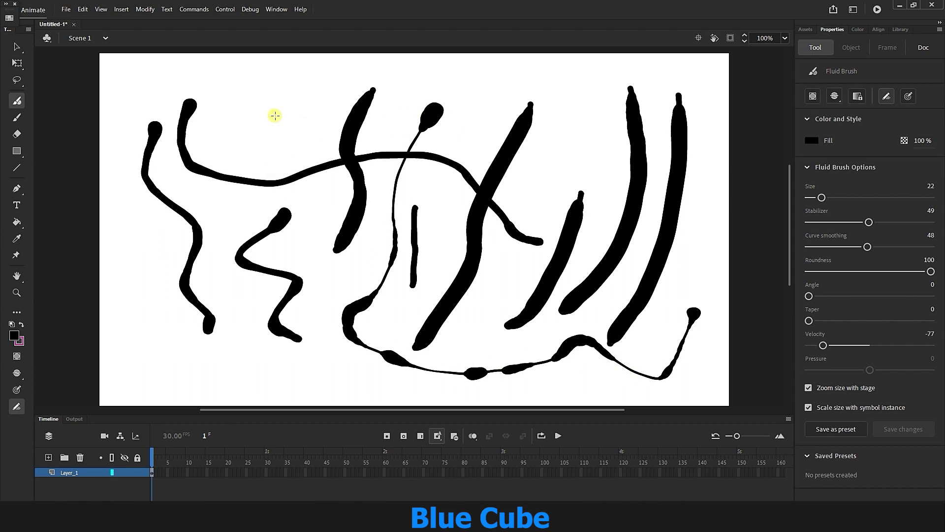
mouse_move(284, 129)
left_mouse_down()
mouse_move(243, 90)
mouse_move(165, 85)
mouse_move(144, 114)
mouse_move(122, 279)
mouse_move(173, 369)
mouse_move(307, 377)
left_mouse_up()
key("ctrl+a")
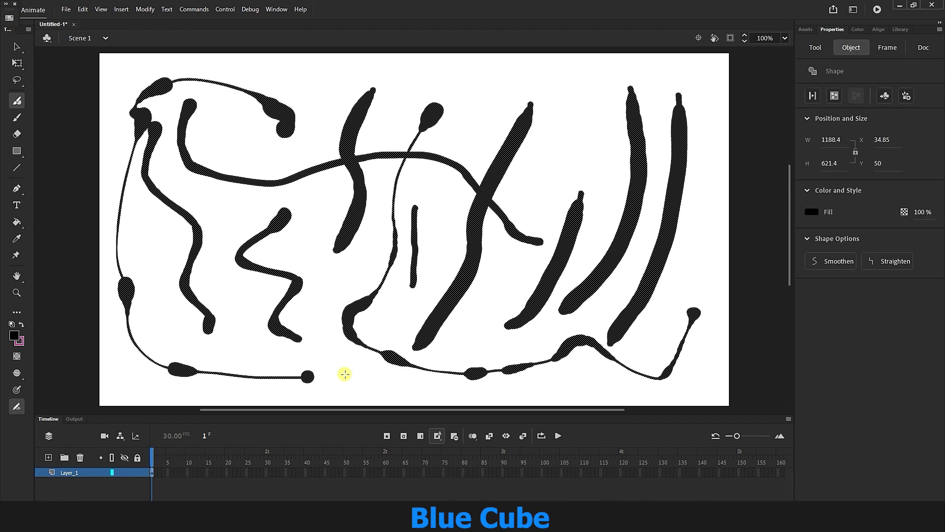
key("Delete")
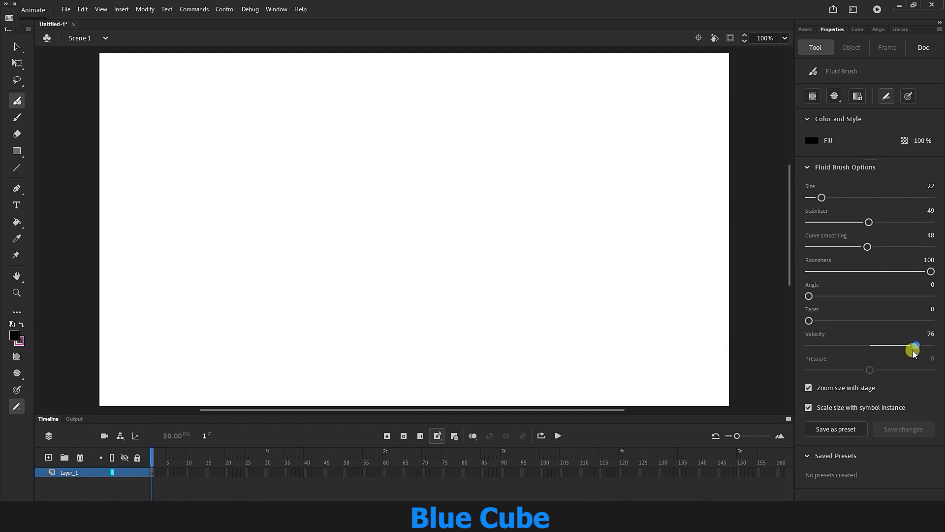
Paint a long test stroke at velocity 76, then clear the stage.
mouse_move(505, 97)
left_mouse_down()
mouse_move(372, 124)
mouse_move(276, 184)
mouse_move(296, 257)
mouse_move(440, 289)
mouse_move(352, 343)
mouse_move(679, 290)
mouse_move(666, 360)
mouse_move(705, 325)
mouse_move(658, 209)
mouse_move(491, 217)
mouse_move(432, 234)
mouse_move(393, 202)
mouse_move(297, 217)
left_mouse_up()
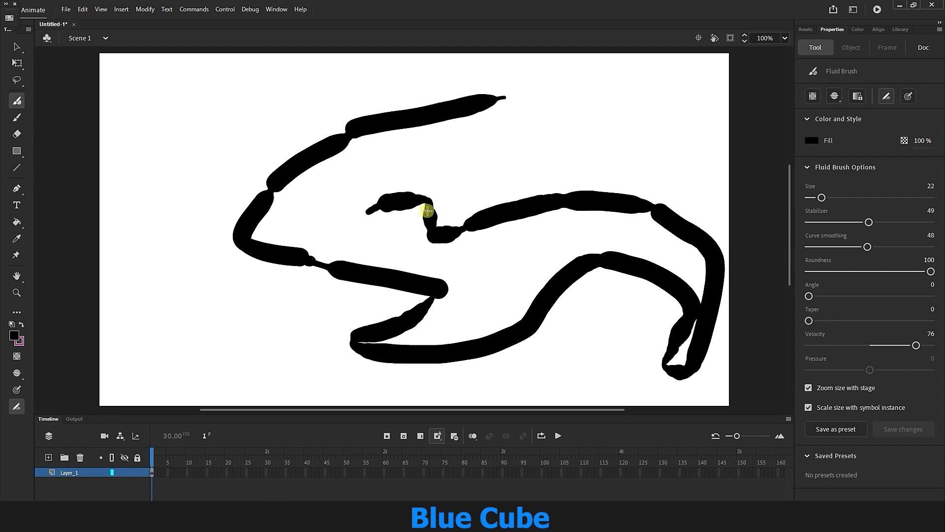
key("ctrl+a")
key("Delete")
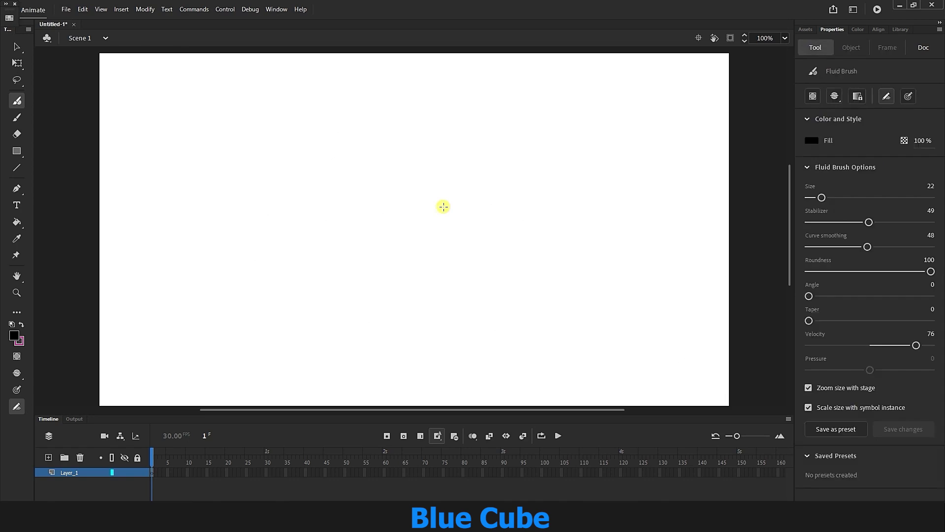
Switch sizing from velocity to pressure, set pressure to -58, and paint a thin test stroke.
left_click(887, 99)
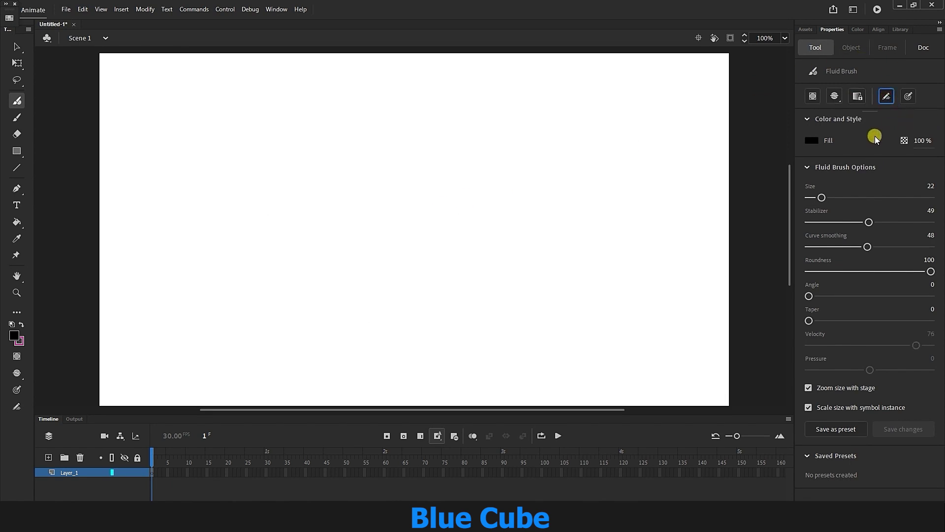
left_click(909, 96)
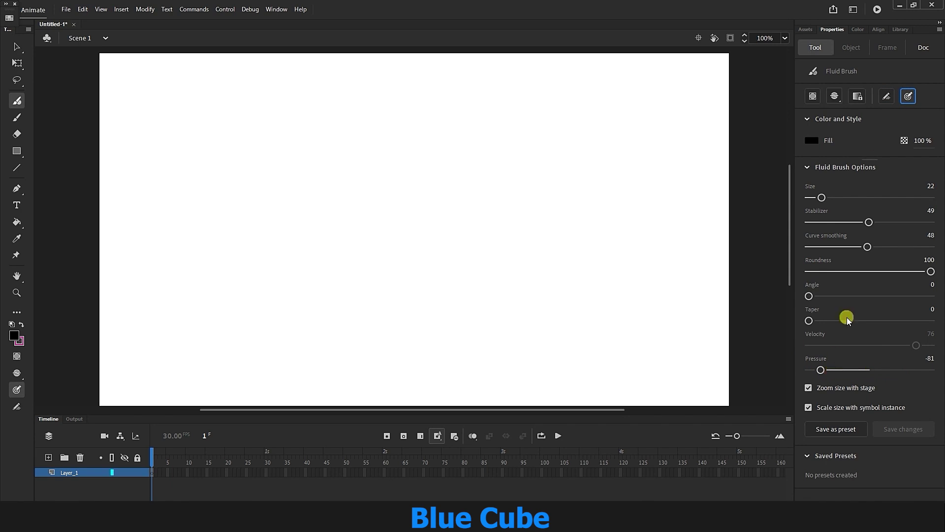
left_click(909, 98)
mouse_move(821, 370)
left_mouse_down()
mouse_move(843, 371)
mouse_move(824, 371)
left_mouse_up()
mouse_move(525, 139)
left_mouse_down()
mouse_move(378, 177)
mouse_move(315, 271)
mouse_move(544, 260)
left_mouse_up()
Paint a thick stroke at pressure 46 and two thin ones at -77, clear them, then set pressure -4.
left_click_drag(824, 370, 898, 370)
mouse_move(631, 134)
left_mouse_down()
mouse_move(593, 310)
mouse_move(285, 306)
left_mouse_up()
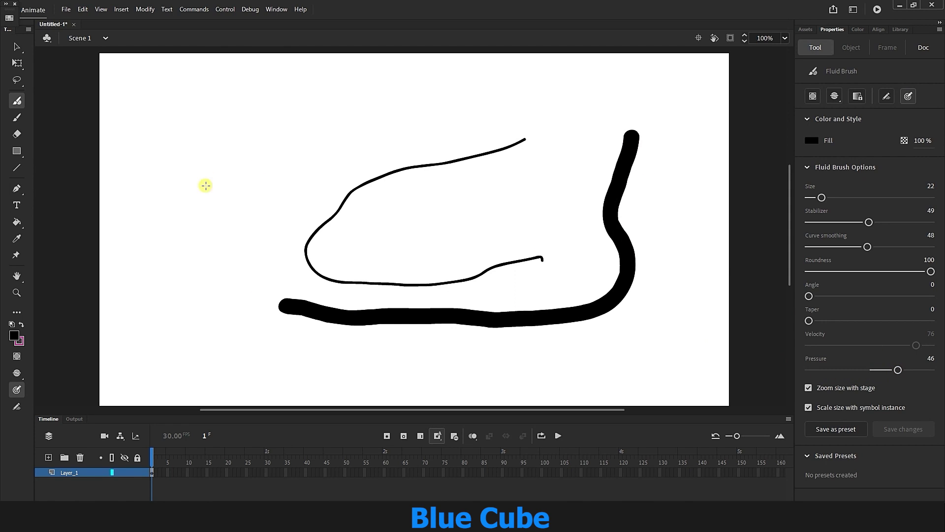
left_click_drag(899, 370, 823, 369)
mouse_move(289, 124)
left_mouse_down()
mouse_move(225, 177)
mouse_move(240, 317)
left_mouse_up()
mouse_move(709, 189)
left_mouse_down()
mouse_move(634, 343)
mouse_move(537, 349)
left_mouse_up()
key("ctrl+a")
key("Delete")
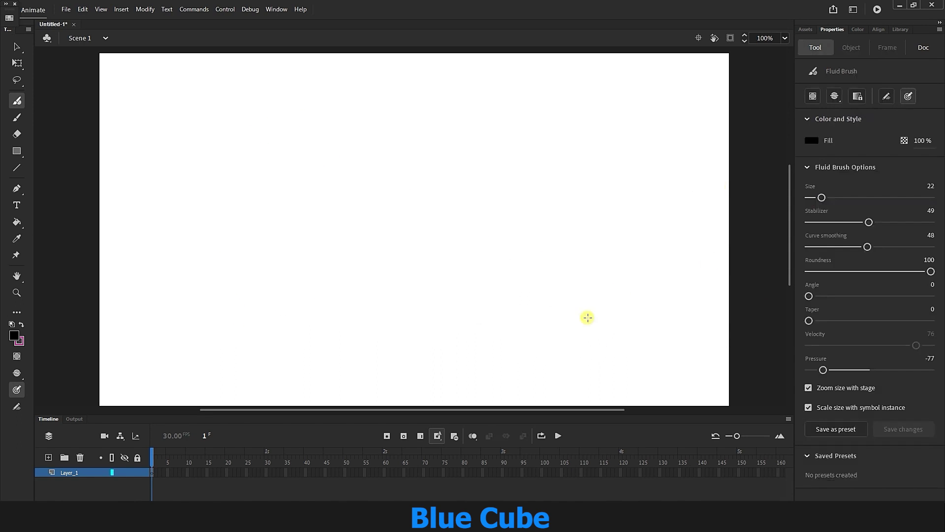
left_click_drag(826, 373, 870, 379)
Lower the fill opacity to 13% and paint translucent grey S-shaped strokes.
left_click_drag(911, 140, 905, 139)
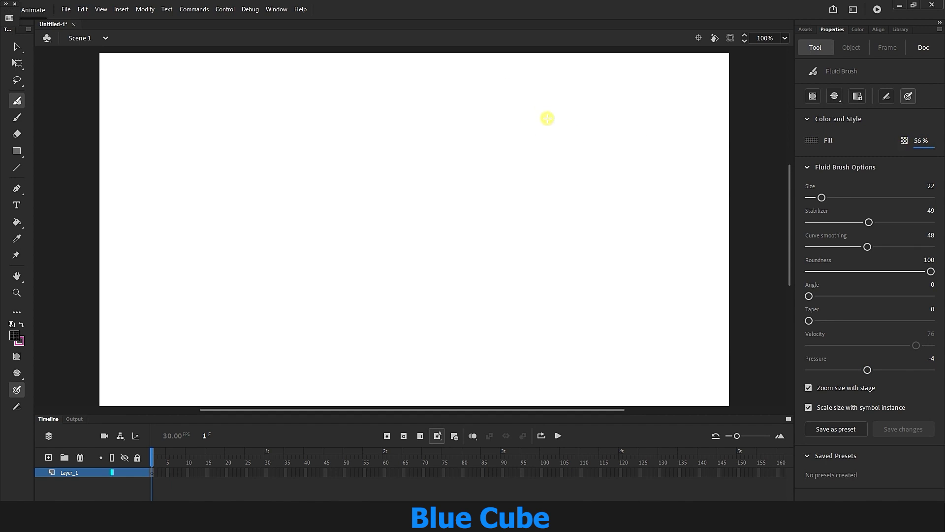
mouse_move(571, 118)
left_mouse_down()
mouse_move(495, 141)
mouse_move(463, 237)
mouse_move(373, 304)
left_mouse_up()
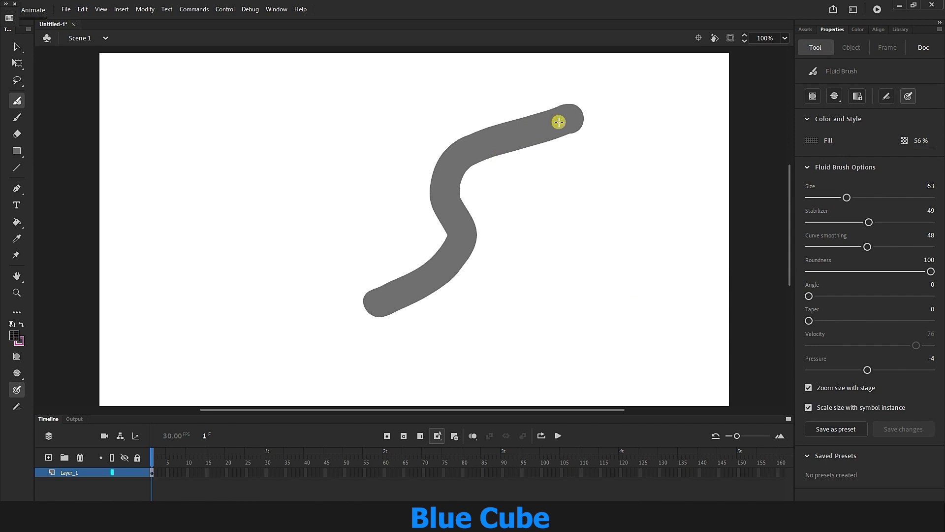
left_click_drag(922, 143, 842, 141)
mouse_move(662, 121)
left_mouse_down()
mouse_move(606, 175)
mouse_move(505, 331)
left_mouse_up()
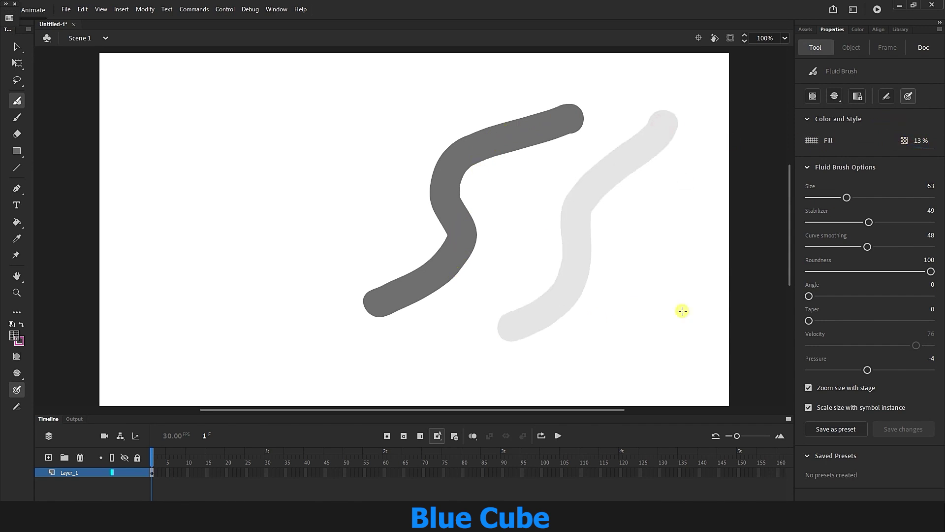
Raise the fill opacity to 98–100% and paint a black S-shaped stroke on the left.
mouse_move(919, 143)
left_mouse_down()
mouse_move(904, 140)
mouse_move(942, 141)
left_mouse_up()
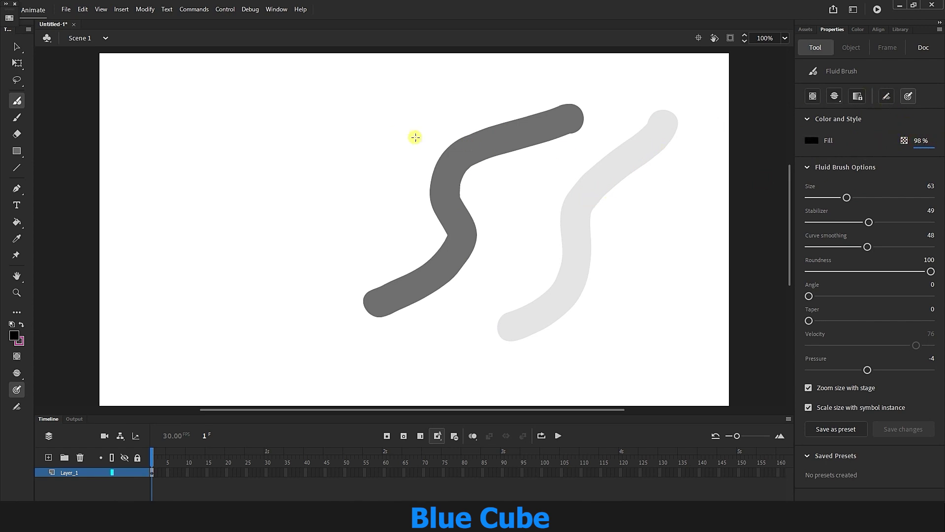
left_click_drag(450, 89, 347, 221)
left_click_drag(307, 282, 240, 322)
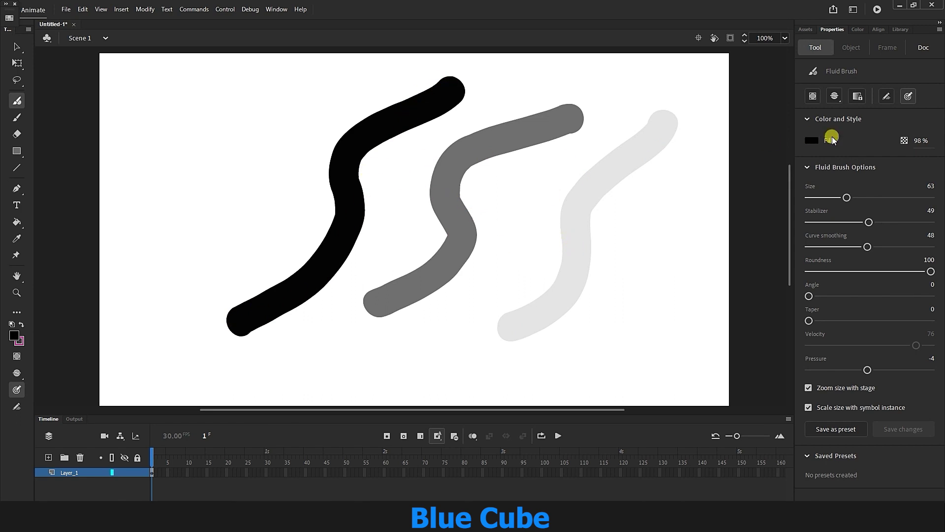
left_click_drag(922, 140, 941, 140)
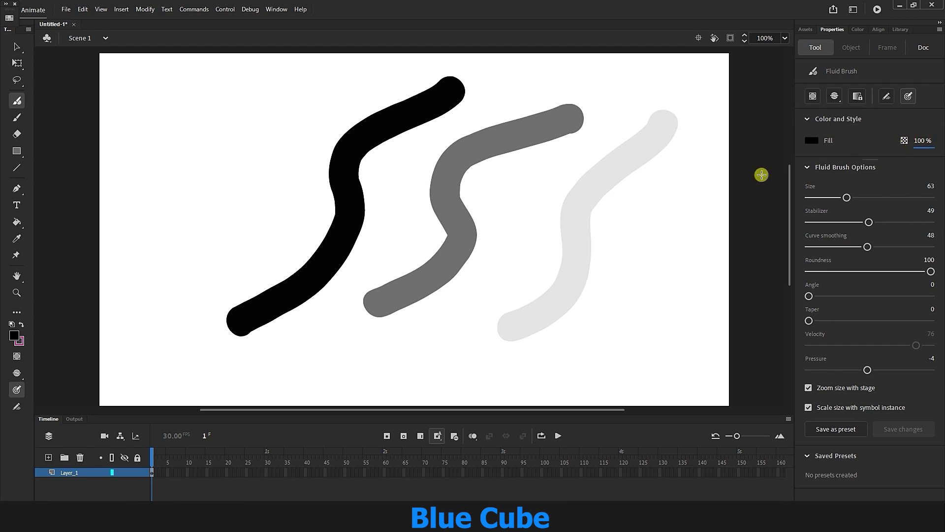
Clear all strokes from the stage and reduce the brush size to 53.
key("ctrl+a")
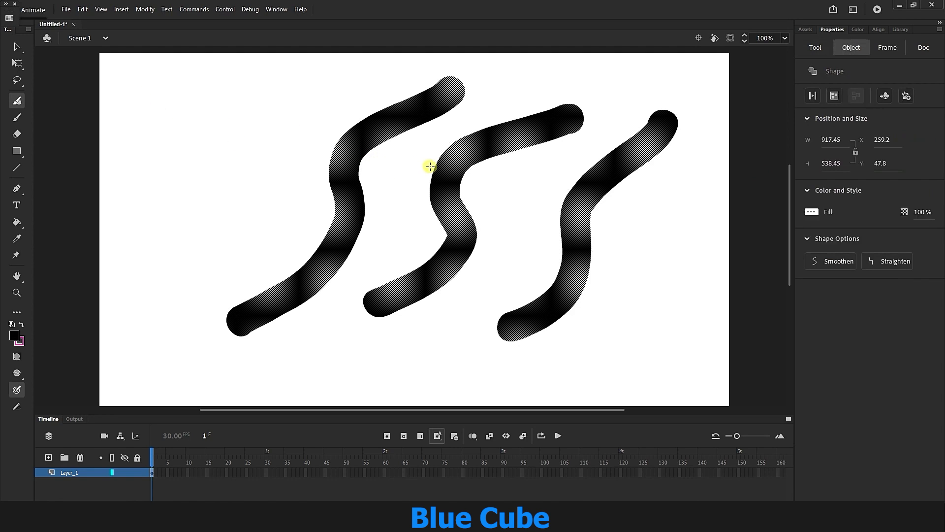
key("Delete")
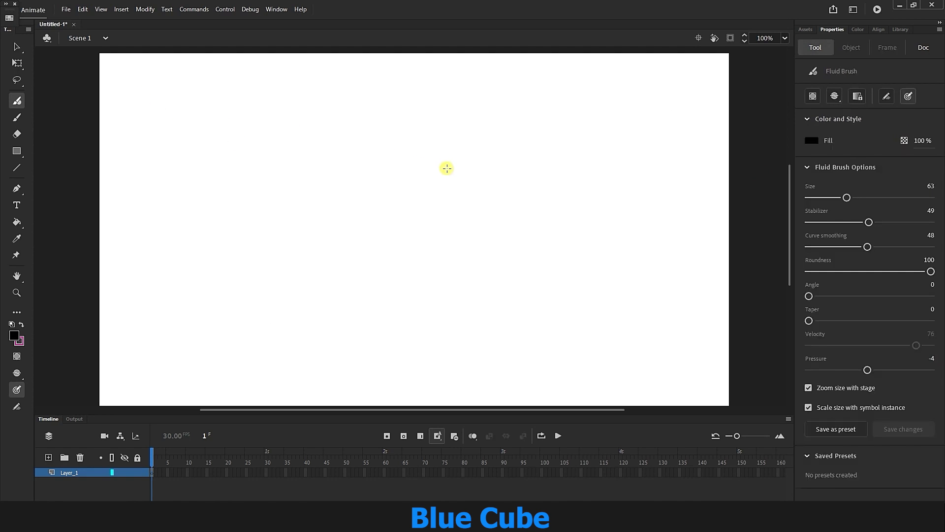
left_click_drag(850, 195, 822, 198)
Paint one thick S-shaped stroke at stabilizer 0 and a second at stabilizer 100.
left_click_drag(868, 222, 809, 222)
mouse_move(594, 94)
left_mouse_down()
mouse_move(559, 134)
mouse_move(608, 283)
mouse_move(540, 322)
mouse_move(517, 330)
left_mouse_up()
left_click_drag(809, 222, 941, 228)
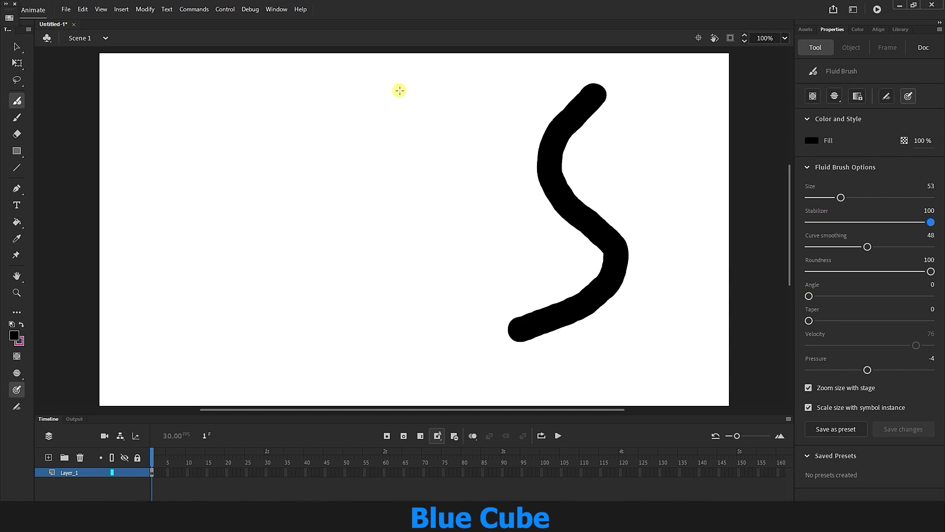
mouse_move(402, 88)
left_mouse_down()
mouse_move(382, 128)
mouse_move(371, 205)
mouse_move(442, 247)
mouse_move(432, 296)
mouse_move(377, 314)
left_mouse_up()
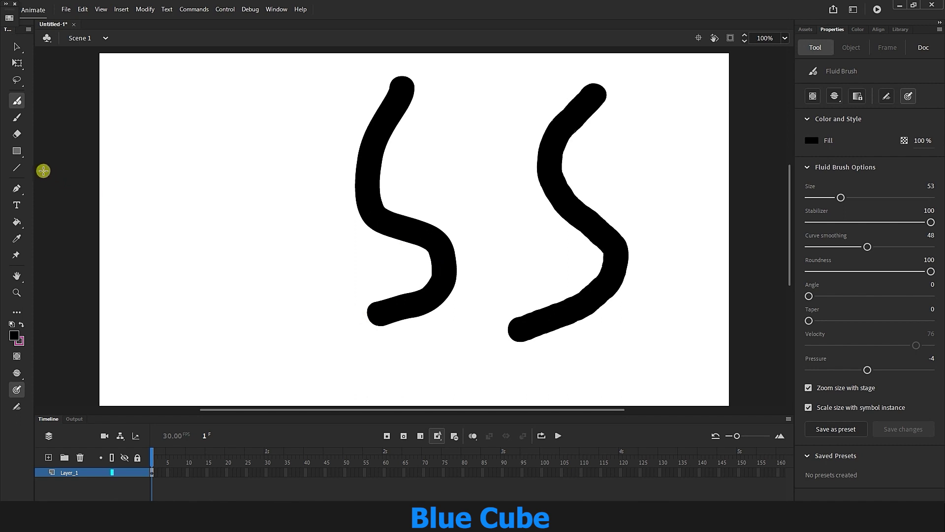
Select both strokes with Subselection and zoom to 200% to compare their outlines, then back to 100%.
left_click_drag(16, 46, 78, 62)
mouse_move(655, 60)
left_mouse_down()
mouse_move(363, 296)
mouse_move(308, 363)
left_mouse_up()
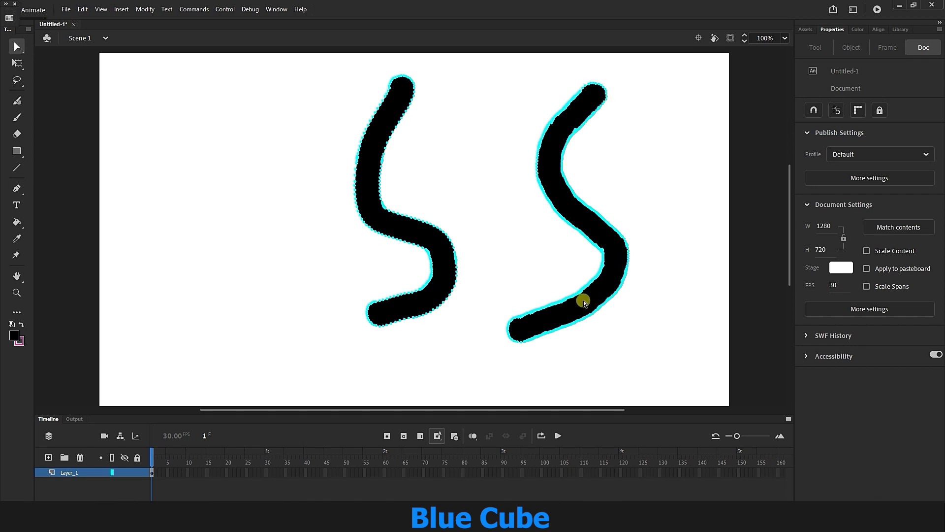
left_click(785, 38)
left_click(766, 114)
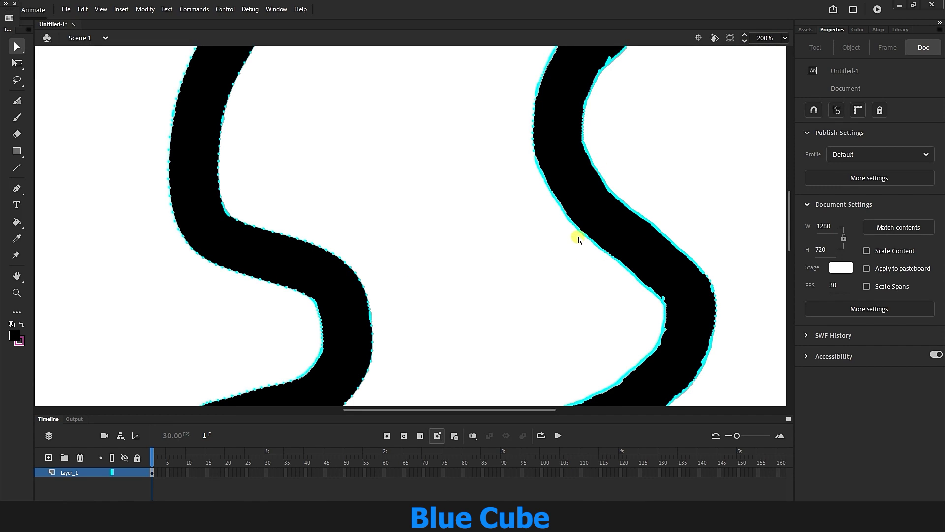
left_click(698, 38)
left_click(785, 38)
left_click(807, 147)
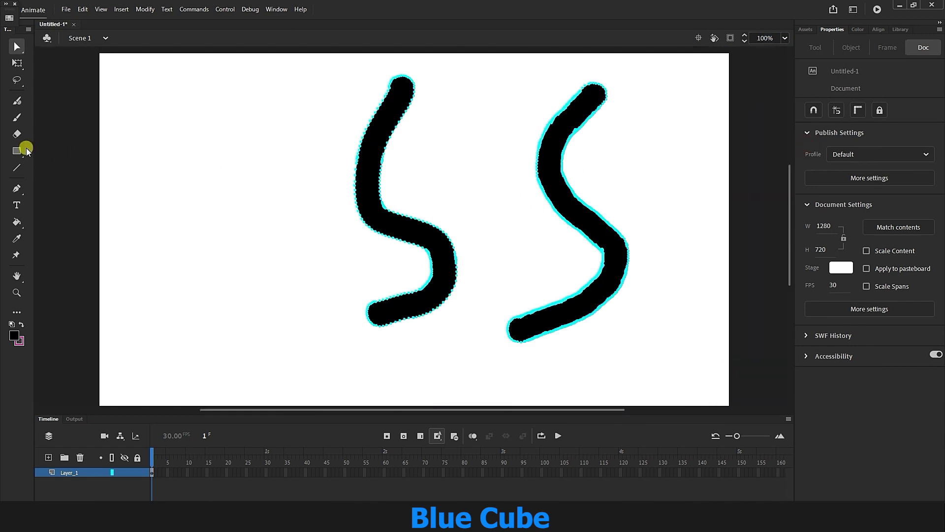
left_click(17, 100)
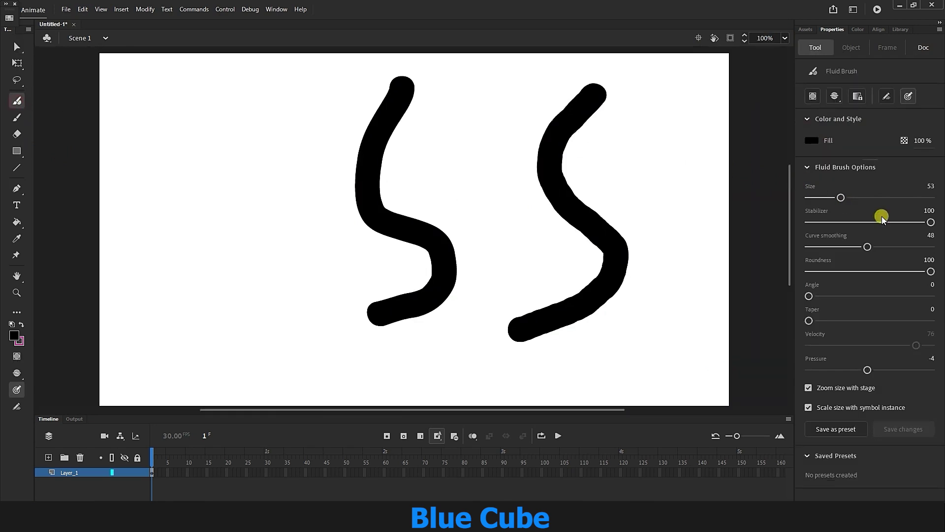
Paint a third S stroke, delete all three strokes, then paint a horizontal stroke.
mouse_move(508, 92)
left_mouse_down()
mouse_move(473, 180)
mouse_move(485, 288)
mouse_move(417, 356)
left_mouse_up()
left_click(17, 46)
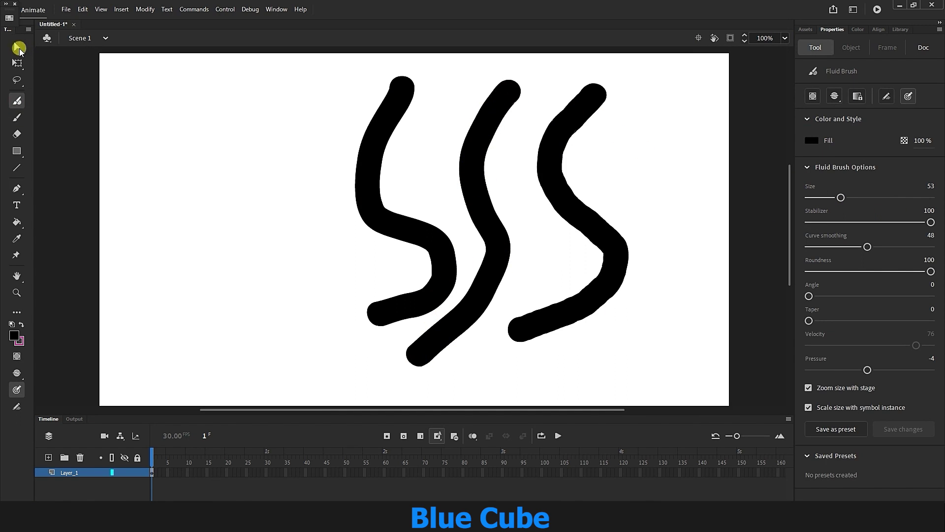
left_click_drag(655, 59, 268, 398)
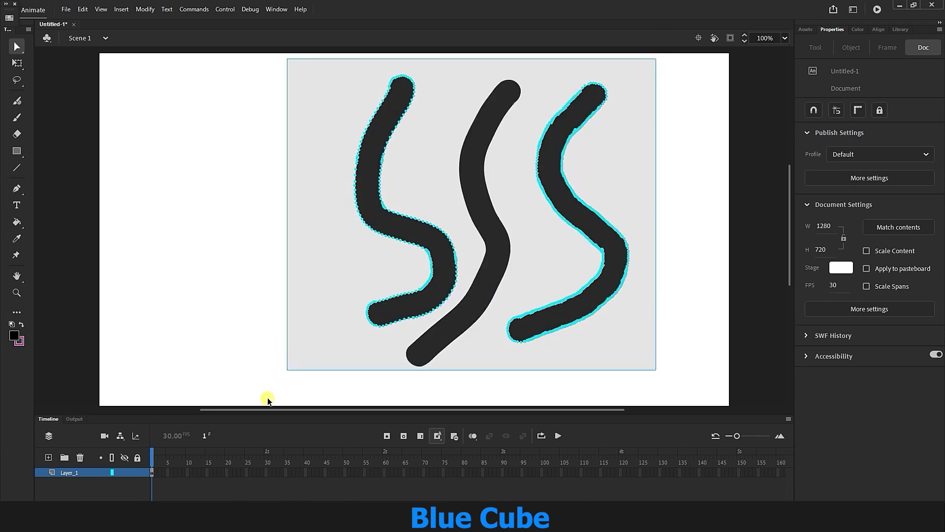
key("Delete")
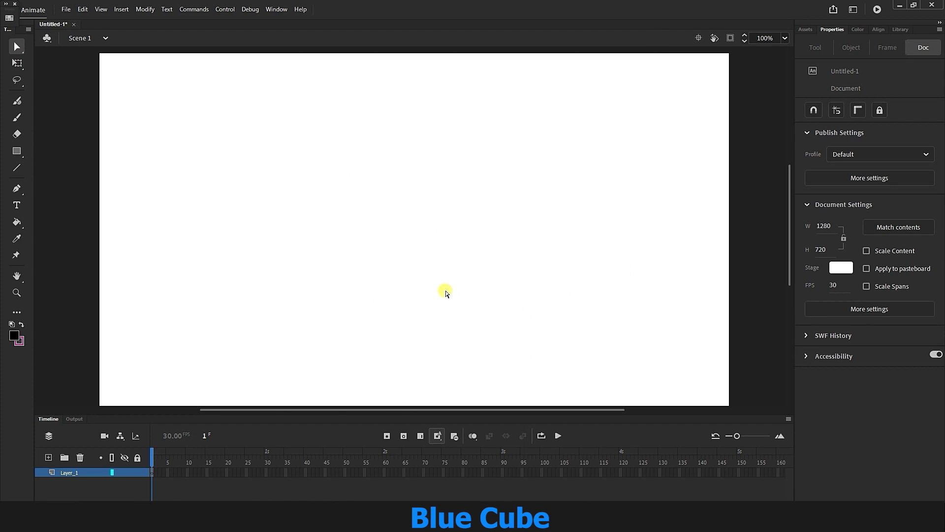
left_click(17, 101)
mouse_move(328, 144)
left_mouse_down()
mouse_move(373, 162)
mouse_move(516, 167)
left_mouse_up()
At stabilizer 50, paint one curve with curve smoothing 93 and another with smoothing 0.
left_click_drag(931, 222, 866, 226)
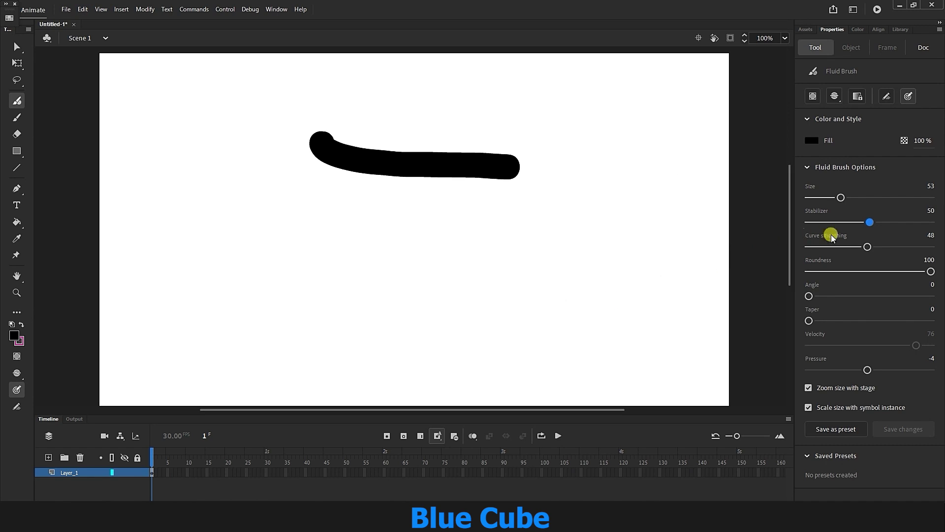
left_click_drag(868, 246, 923, 246)
mouse_move(542, 126)
left_mouse_down()
mouse_move(581, 147)
mouse_move(571, 300)
mouse_move(591, 154)
mouse_move(549, 302)
left_mouse_up()
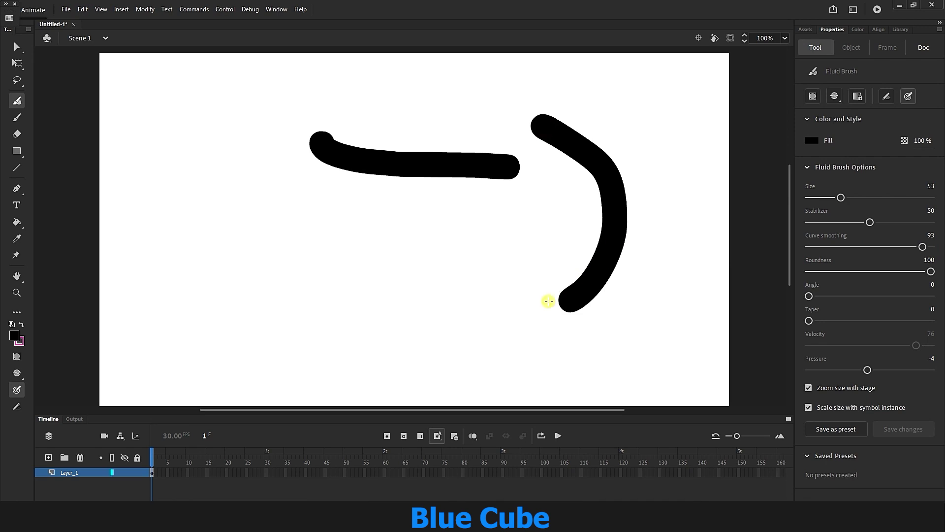
left_click_drag(923, 246, 804, 257)
mouse_move(614, 101)
left_mouse_down()
mouse_move(670, 226)
mouse_move(635, 308)
mouse_move(601, 325)
left_mouse_up()
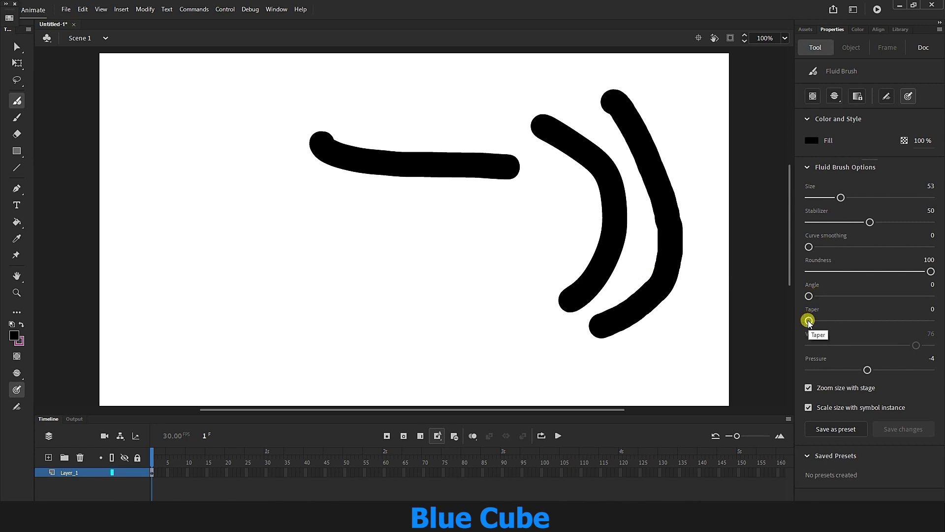
Paint four tapered strokes at taper 70, then a thick curved stroke at taper 0.
left_click_drag(809, 320, 895, 321)
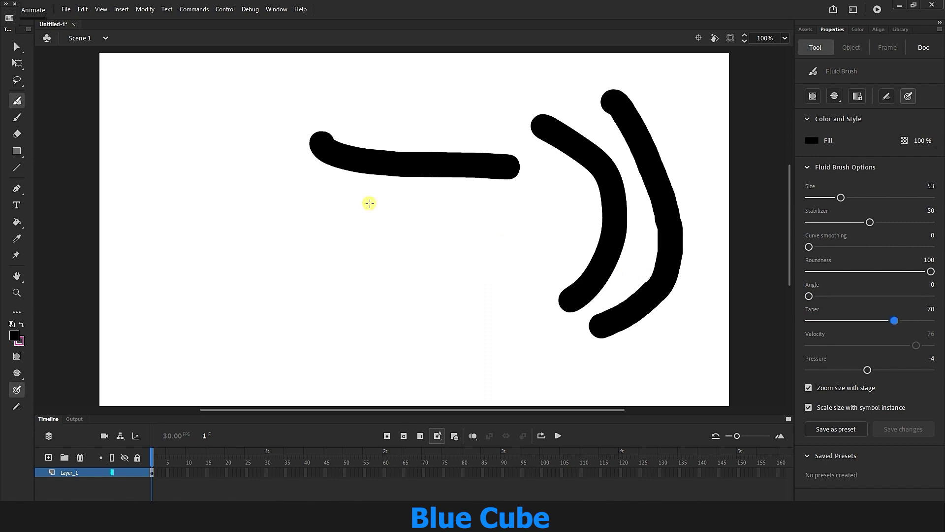
mouse_move(223, 92)
left_mouse_down()
mouse_move(282, 234)
mouse_move(362, 267)
left_mouse_up()
left_click_drag(176, 112, 251, 272)
left_click_drag(135, 223, 224, 320)
mouse_move(400, 238)
left_mouse_down()
mouse_move(375, 294)
mouse_move(438, 339)
left_mouse_up()
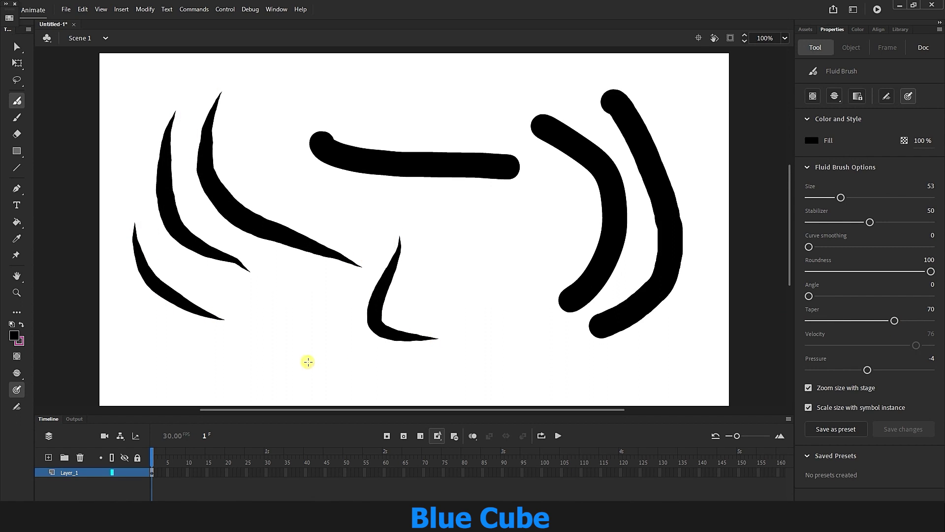
left_click_drag(895, 321, 809, 320)
mouse_move(533, 250)
left_mouse_down()
mouse_move(492, 325)
mouse_move(556, 376)
left_mouse_up()
Set taper 31 and angle 89, paint two more strokes, and select everything on stage.
left_click_drag(809, 321, 846, 321)
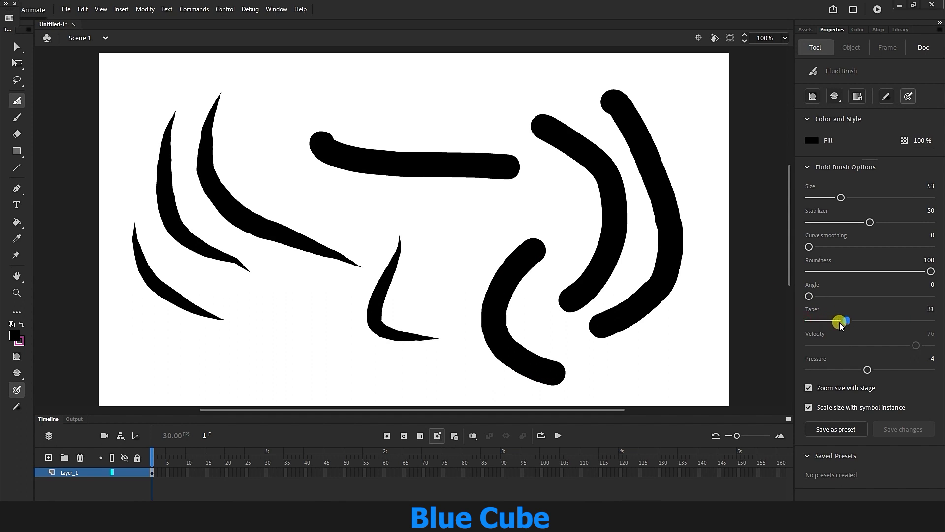
left_click(819, 299)
left_click_drag(811, 297, 869, 296)
left_click_drag(321, 84, 343, 195)
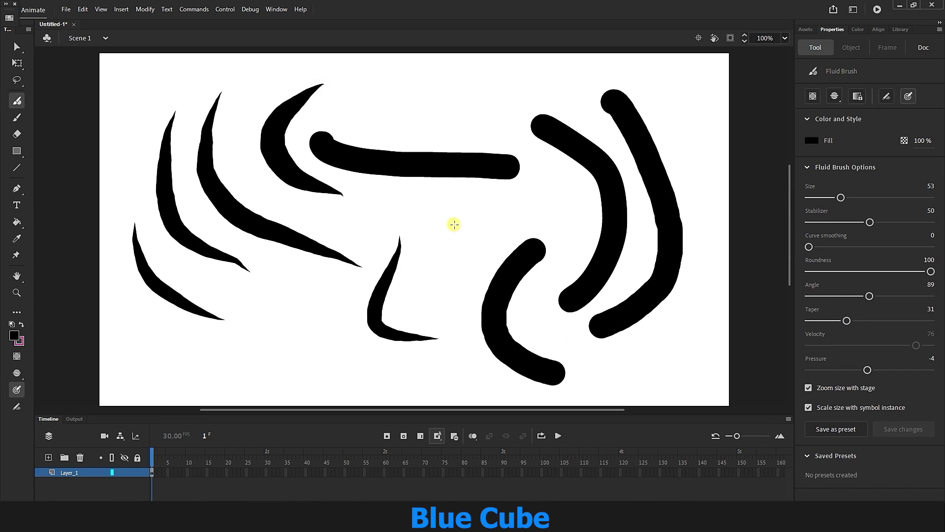
mouse_move(437, 207)
left_mouse_down()
mouse_move(453, 311)
mouse_move(407, 358)
left_mouse_up()
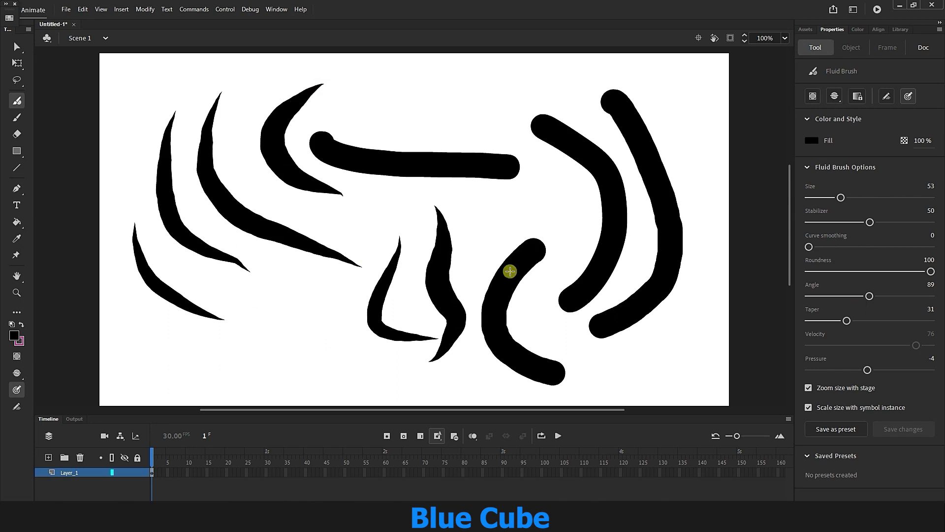
key("ctrl+a")
Delete the selected strokes and paint two new tapered strokes, one curved and one S-shaped.
key("Delete")
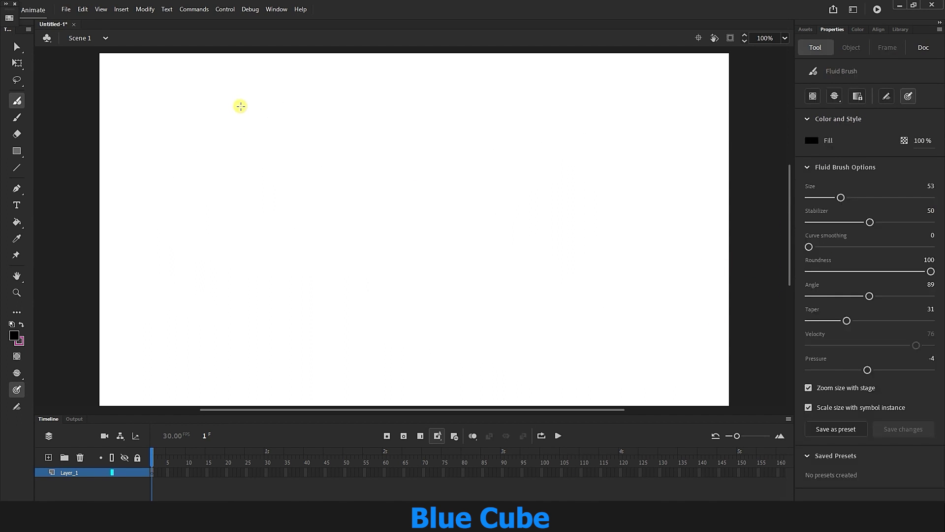
mouse_move(236, 113)
left_mouse_down()
mouse_move(270, 221)
mouse_move(497, 253)
left_mouse_up()
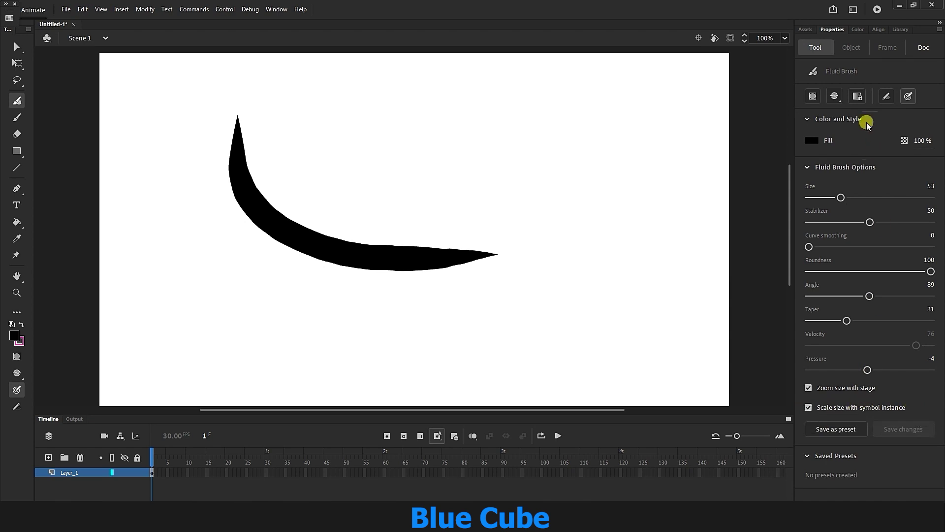
mouse_move(551, 112)
left_mouse_down()
mouse_move(523, 160)
mouse_move(604, 258)
mouse_move(559, 313)
left_mouse_up()
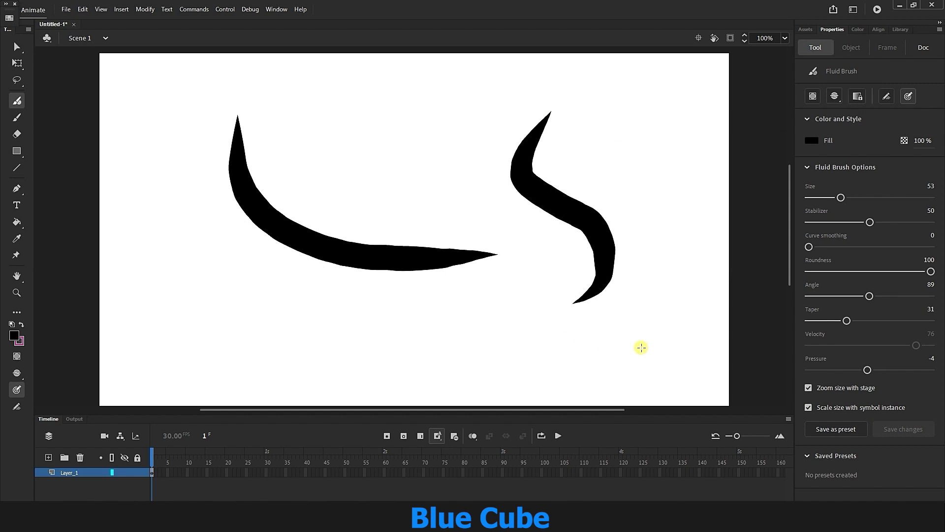
Save the brush settings as preset 53, delete that preset, and undo the strokes.
left_click(842, 430)
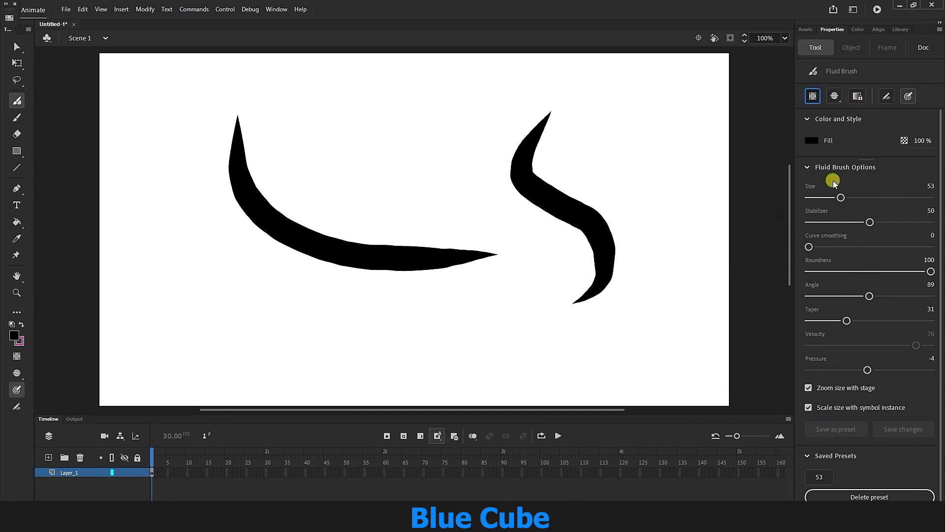
left_click(807, 455)
left_click(807, 456)
left_click(869, 492)
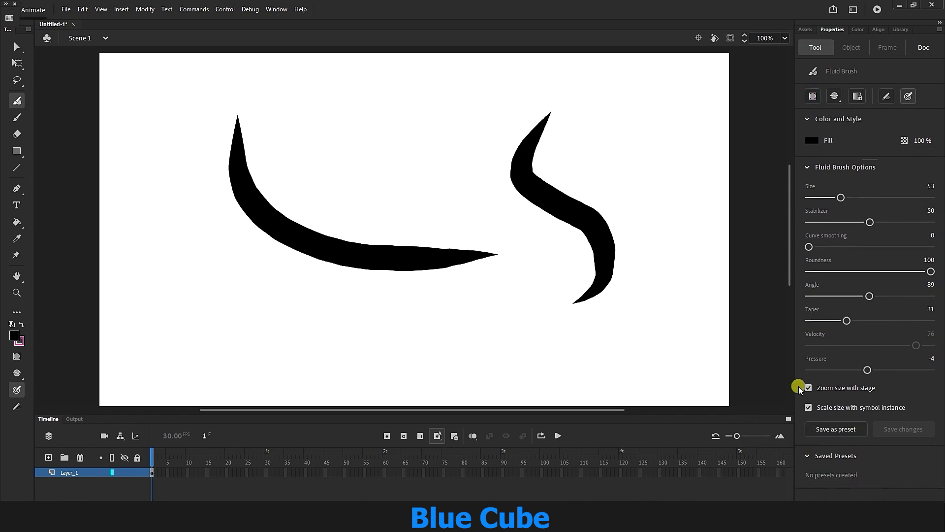
key("ctrl+z")
key("ctrl+z")
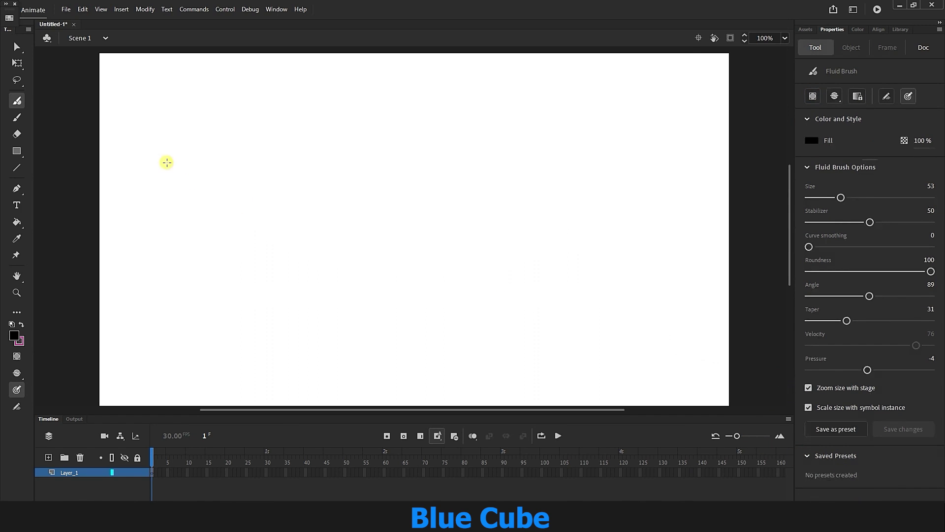
Set the Classic Brush to size 78 with a round shape and paint a thick black stroke.
left_click(17, 119)
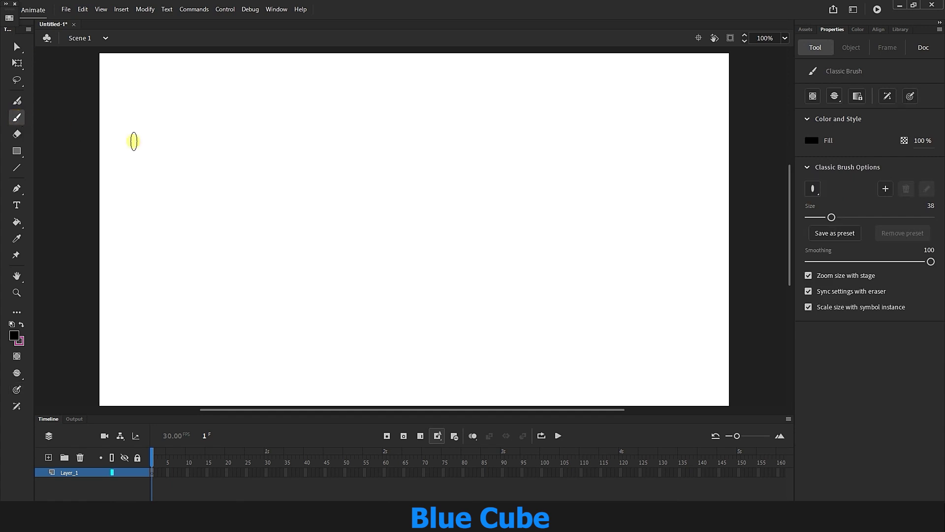
left_click_drag(847, 217, 856, 217)
left_click(814, 192)
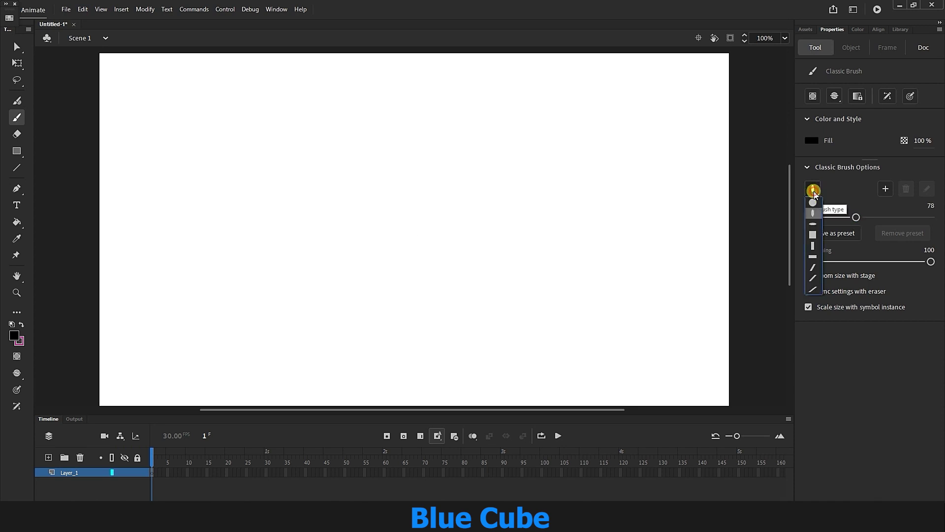
left_click(813, 205)
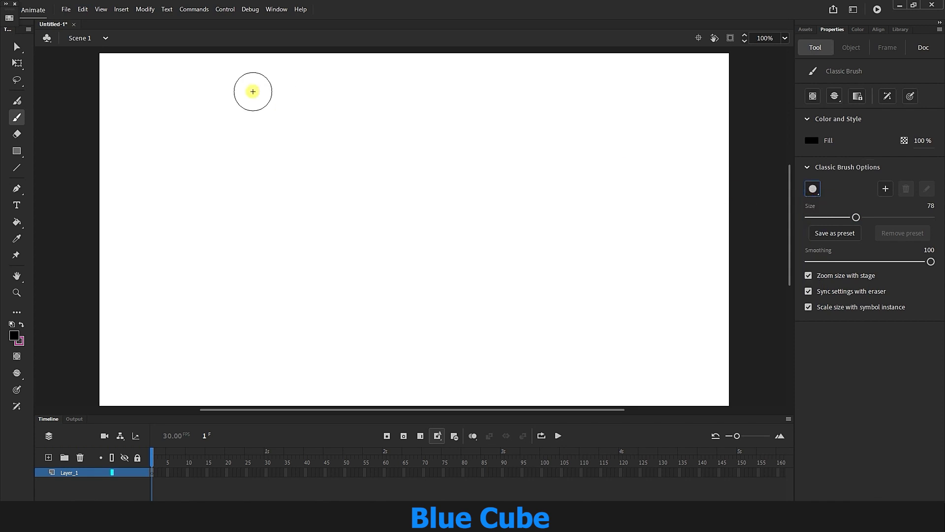
mouse_move(186, 81)
left_mouse_down()
mouse_move(172, 164)
mouse_move(210, 224)
mouse_move(196, 279)
left_mouse_up()
Paint black calligraphic strokes with the slanted line and tall rectangle brush shapes.
left_click(814, 189)
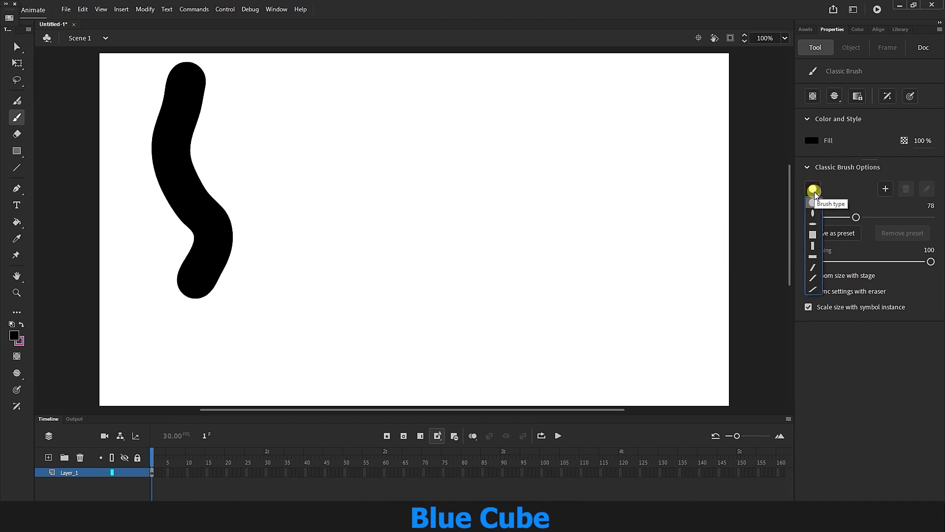
left_click(812, 268)
mouse_move(344, 102)
left_mouse_down()
mouse_move(329, 162)
mouse_move(409, 203)
mouse_move(323, 270)
mouse_move(388, 320)
left_mouse_up()
mouse_move(445, 106)
left_mouse_down()
mouse_move(473, 131)
mouse_move(458, 293)
left_mouse_up()
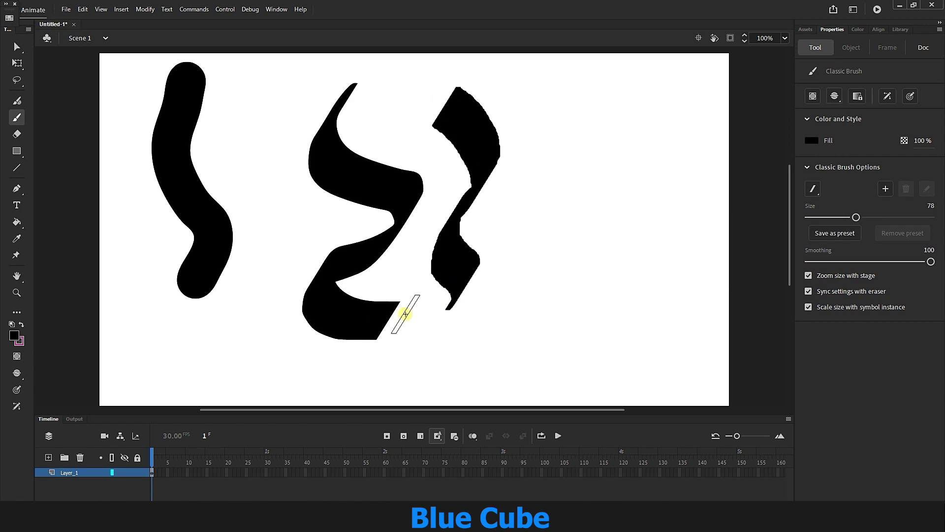
left_click(816, 188)
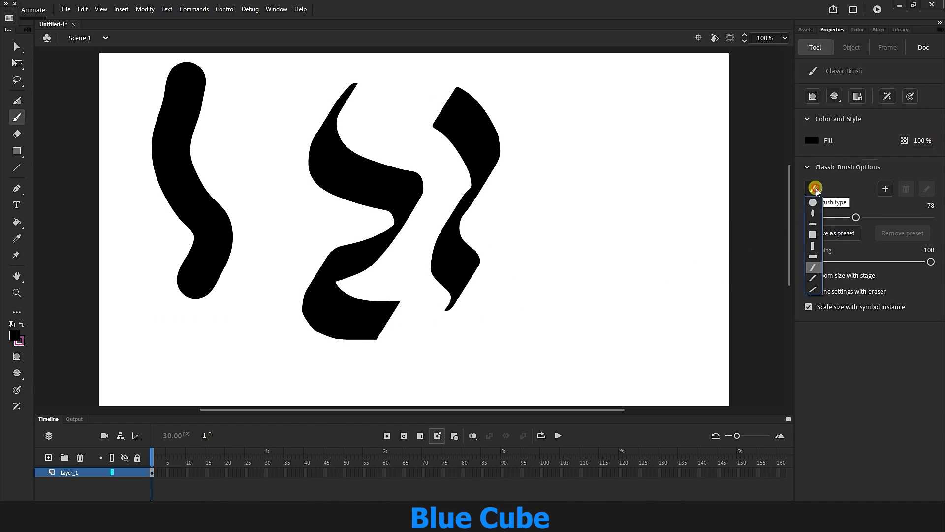
left_click(813, 239)
left_click_drag(594, 132, 521, 317)
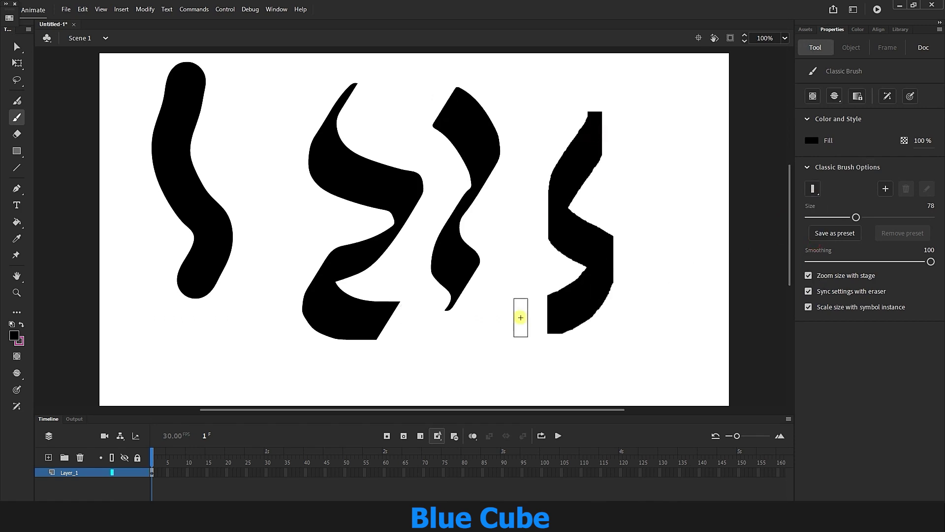
Paint two green strokes, then select all strokes and delete them to clear the stage.
left_click(807, 140)
left_click(743, 166)
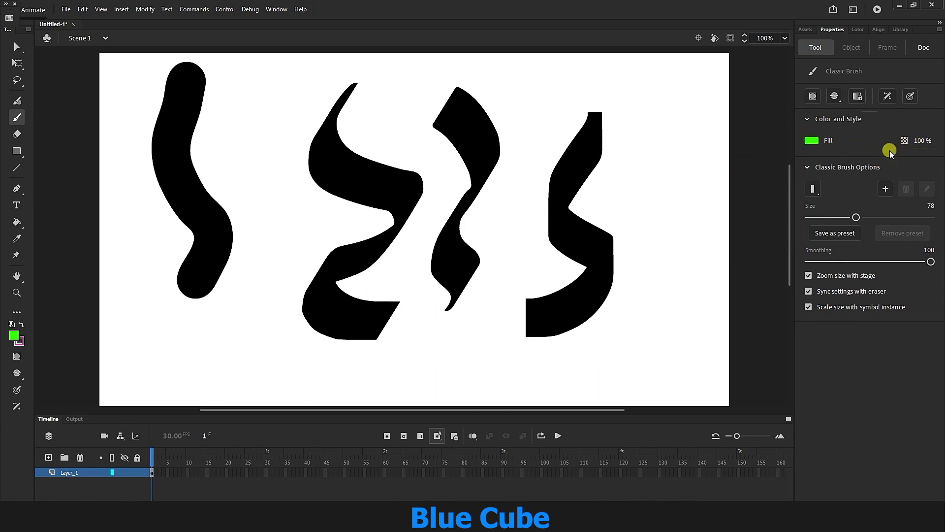
mouse_move(678, 94)
left_mouse_down()
mouse_move(663, 141)
mouse_move(685, 240)
mouse_move(639, 346)
left_mouse_up()
mouse_move(268, 98)
left_mouse_down()
mouse_move(263, 211)
mouse_move(229, 318)
left_mouse_up()
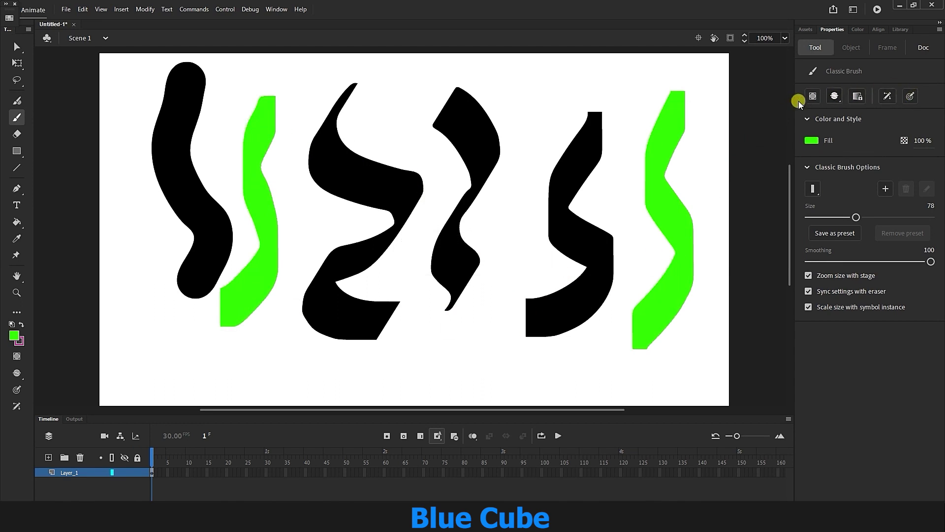
key("ctrl+a")
key("Delete")
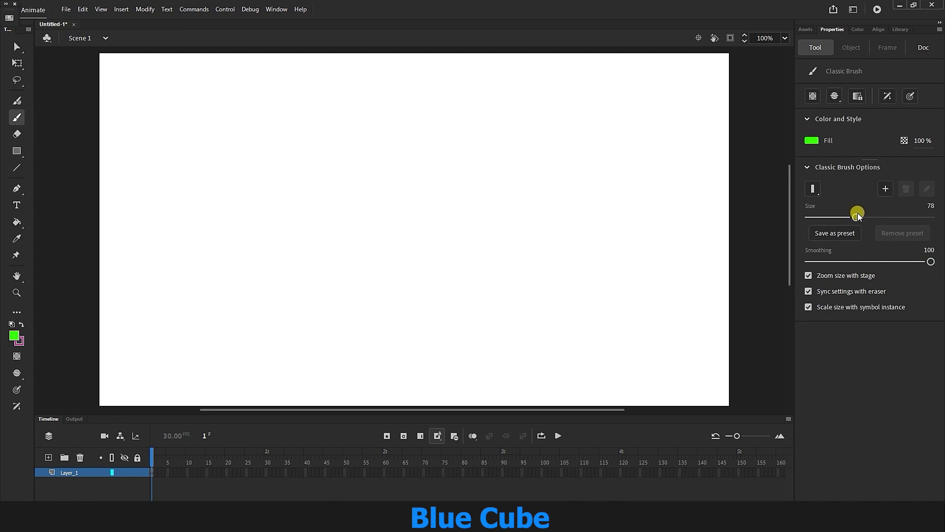
Reduce brush size to 54 and create a custom round nib with angle 122 and flatness 58.
left_click_drag(856, 218, 841, 218)
left_click(885, 189)
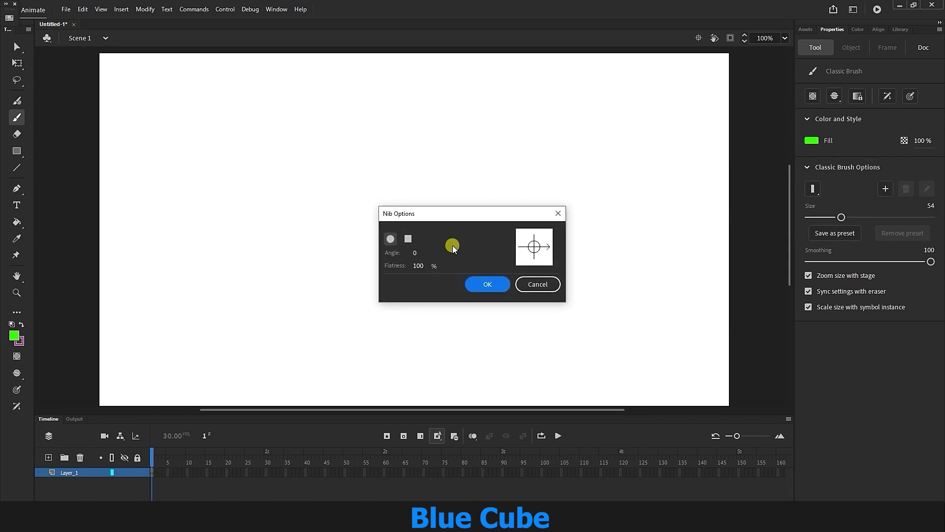
left_click(409, 239)
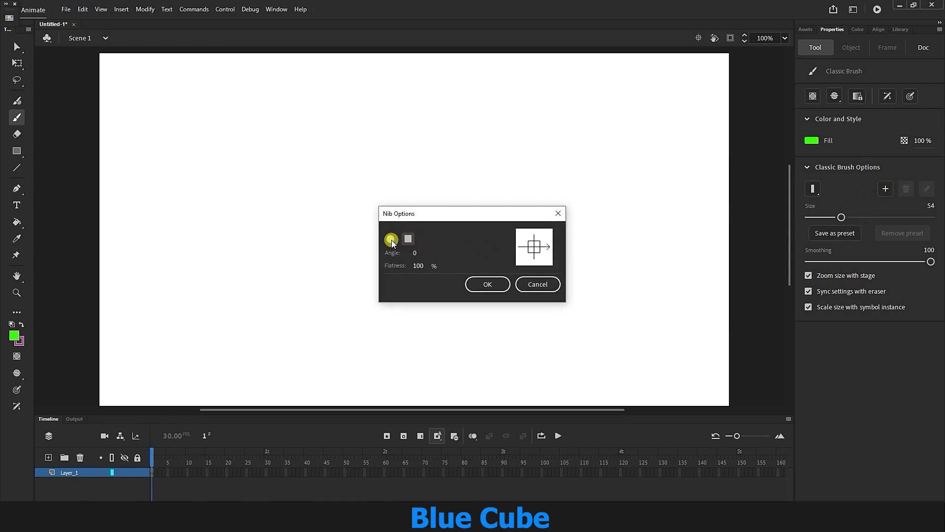
left_click(389, 238)
left_click(416, 252)
left_click_drag(414, 253, 445, 266)
left_click(496, 284)
Paint three green strokes across the stage with the new elliptical custom nib.
left_click(817, 191)
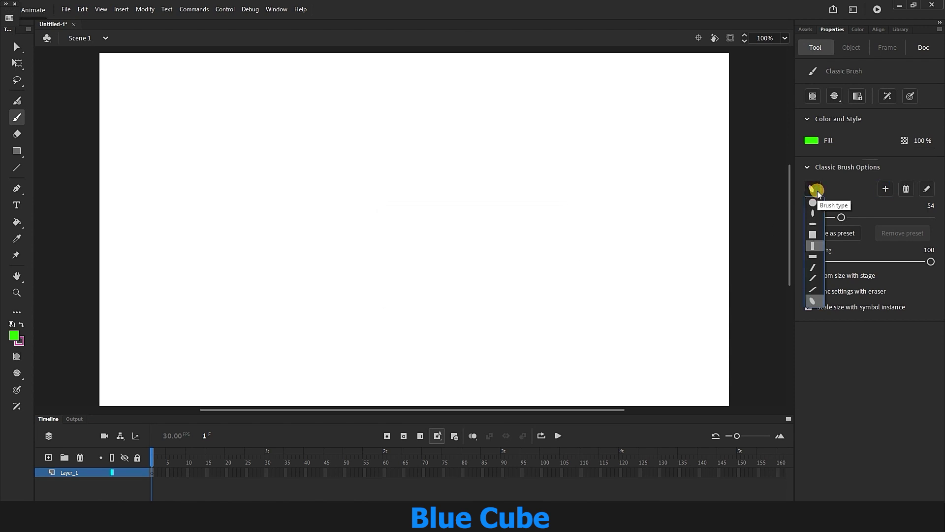
left_click(815, 300)
mouse_move(492, 145)
left_mouse_down()
mouse_move(410, 190)
mouse_move(285, 213)
mouse_move(287, 190)
left_mouse_up()
left_click_drag(608, 153, 507, 307)
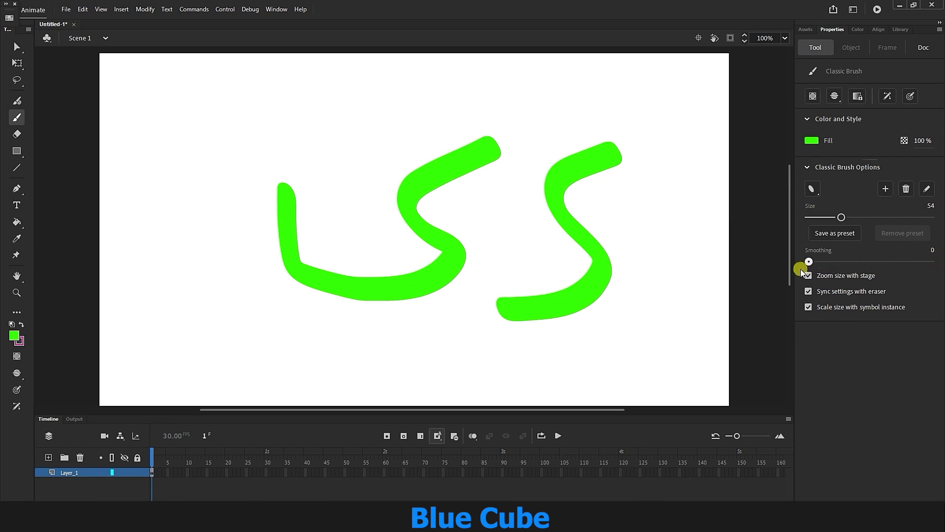
mouse_move(681, 107)
left_mouse_down()
mouse_move(683, 229)
mouse_move(632, 334)
left_mouse_up()
left_click_drag(661, 177, 681, 255)
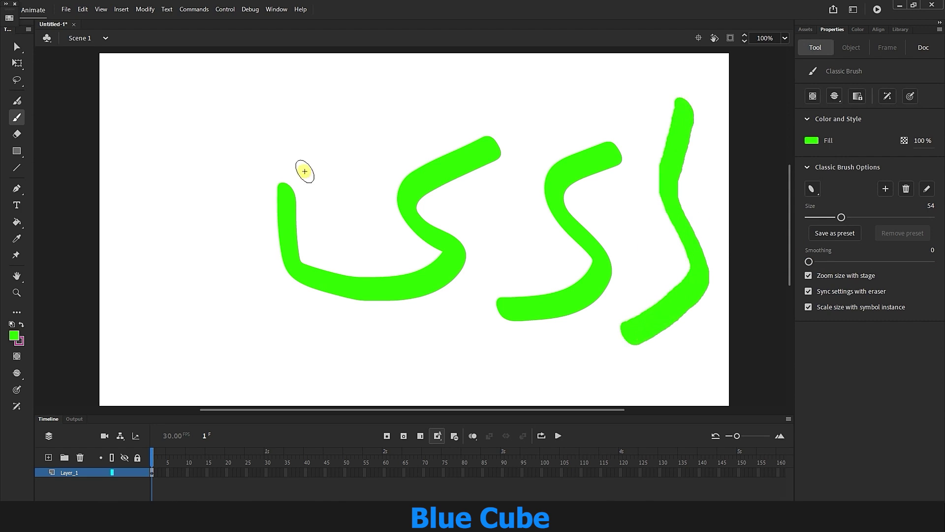
left_click(17, 46)
left_click(56, 62)
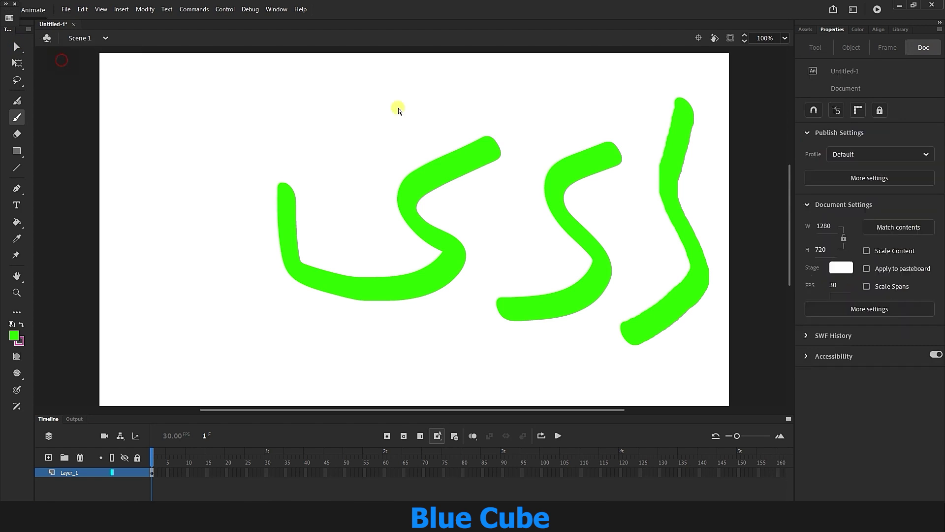
Try reshaping the middle stroke's points and undo it, then move the rightmost stroke left.
mouse_move(725, 73)
left_mouse_down()
mouse_move(622, 235)
mouse_move(462, 383)
left_mouse_up()
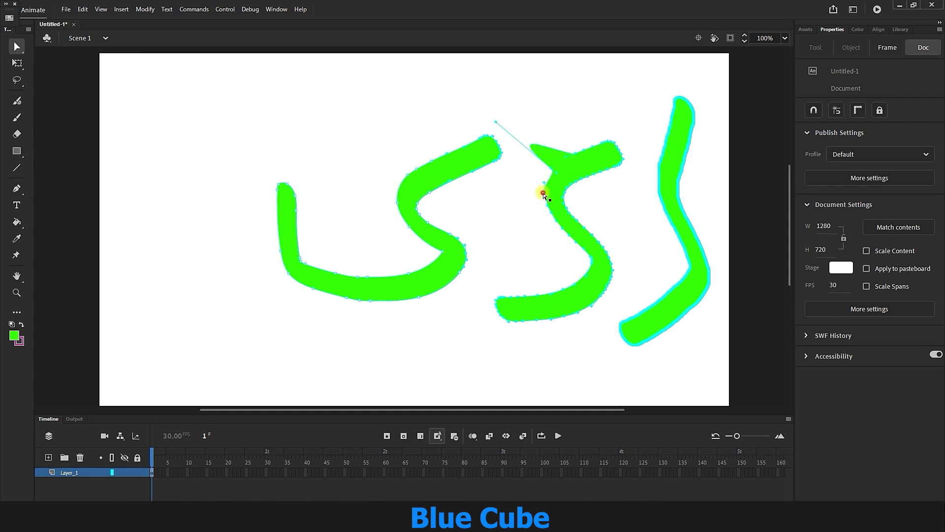
left_click_drag(543, 193, 493, 190)
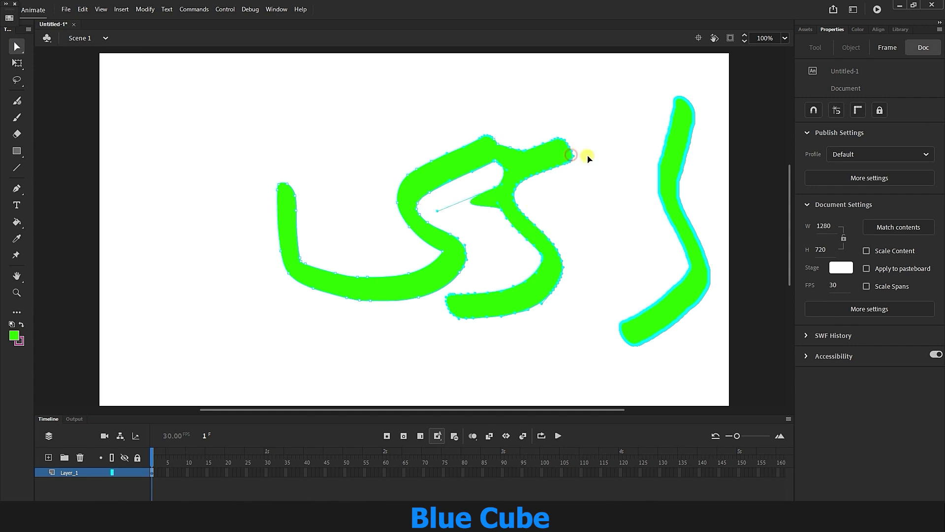
key("ctrl+z")
left_click(17, 63)
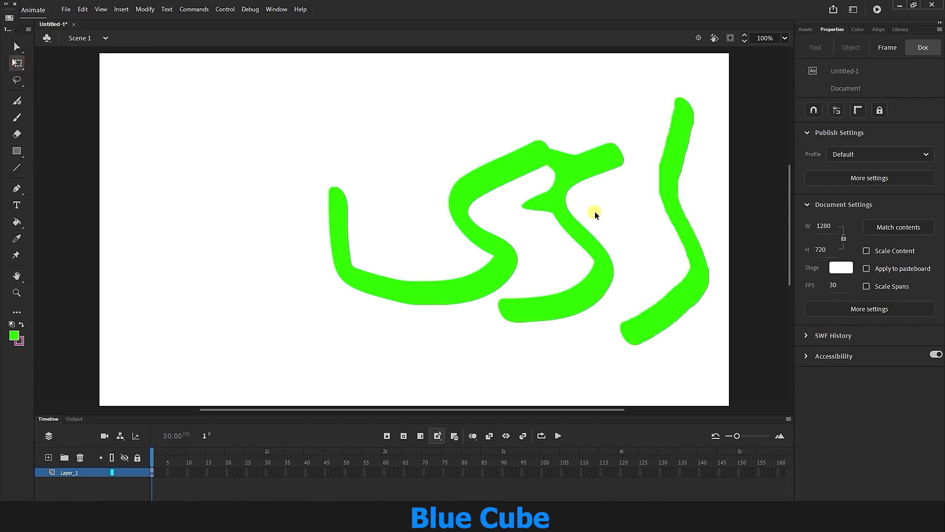
left_click(686, 237)
left_click_drag(686, 239, 315, 238)
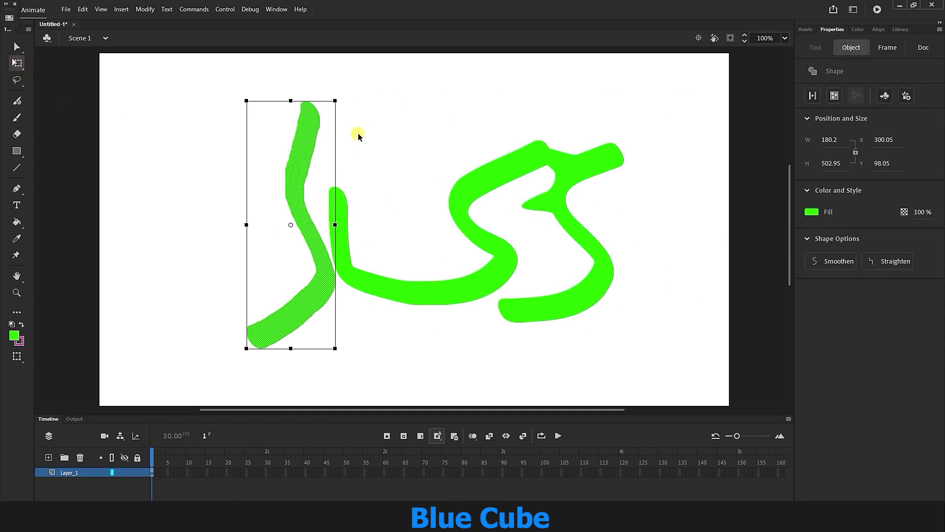
Tilt and enlarge the moved stroke to 542.65 × 371.55 and recolour it magenta #CC0099.
mouse_move(336, 101)
left_mouse_down()
mouse_move(361, 97)
mouse_move(390, 279)
mouse_move(391, 131)
mouse_move(422, 196)
left_mouse_up()
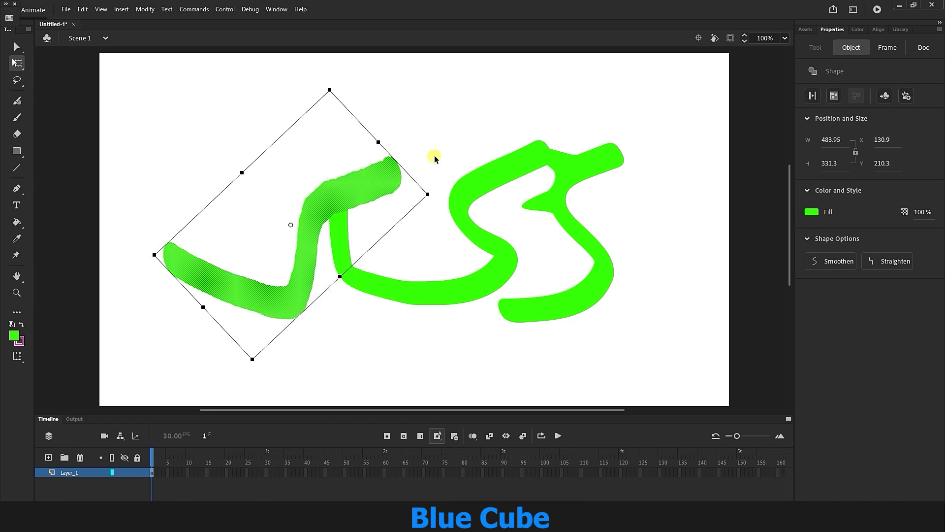
mouse_move(329, 87)
left_mouse_down()
mouse_move(323, 196)
mouse_move(376, 91)
mouse_move(325, 101)
mouse_move(334, 67)
mouse_move(317, 192)
mouse_move(355, 52)
left_mouse_up()
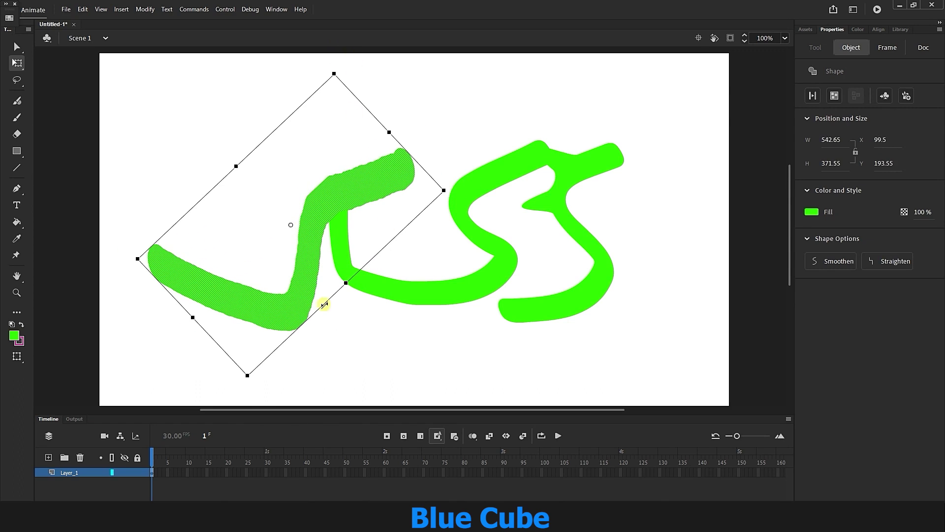
left_click(811, 212)
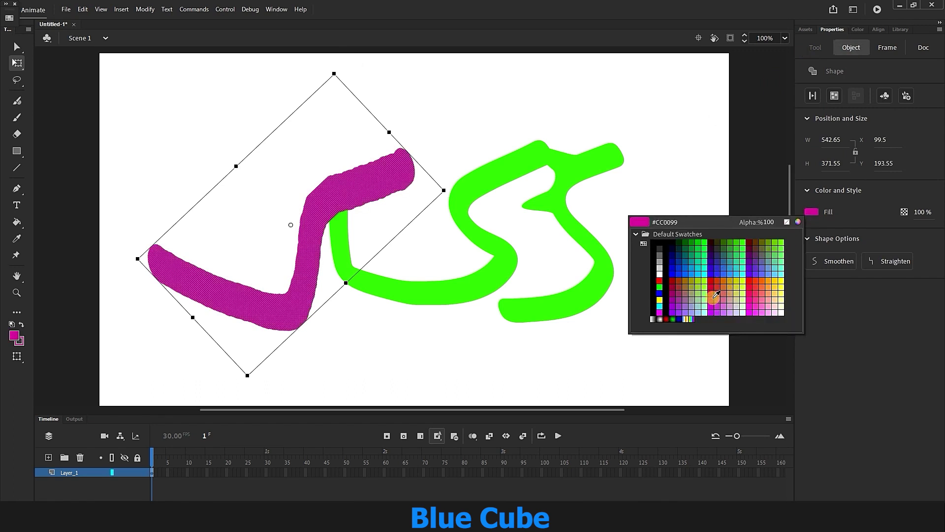
left_click(714, 296)
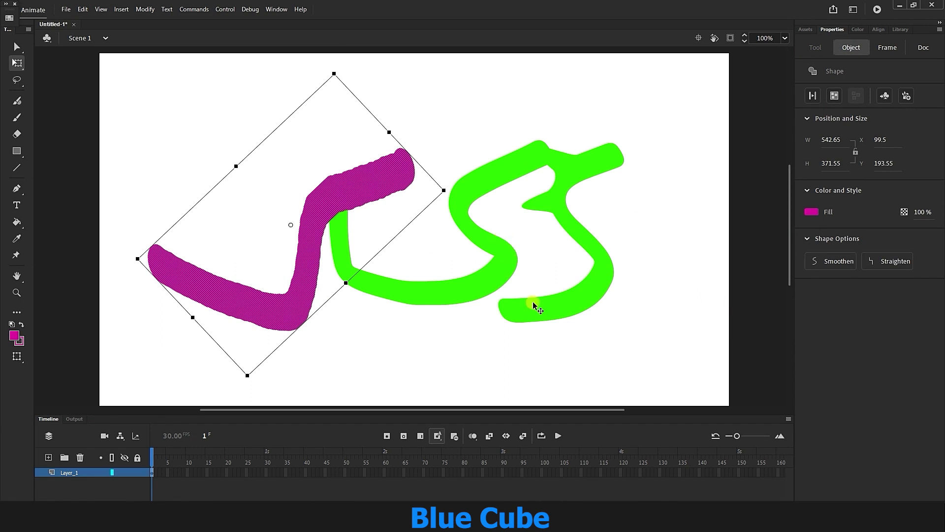